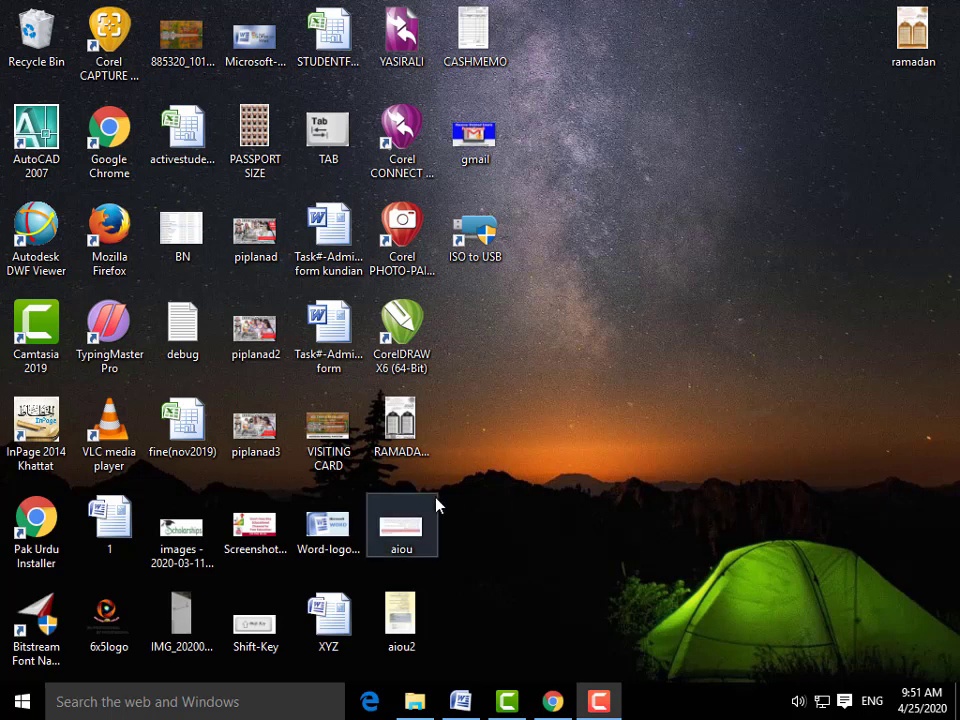
# Step: Open the Pak Urdu Installer page in Chrome and dismiss the Google Translate offer
pyautogui.doubleClick(54, 545)
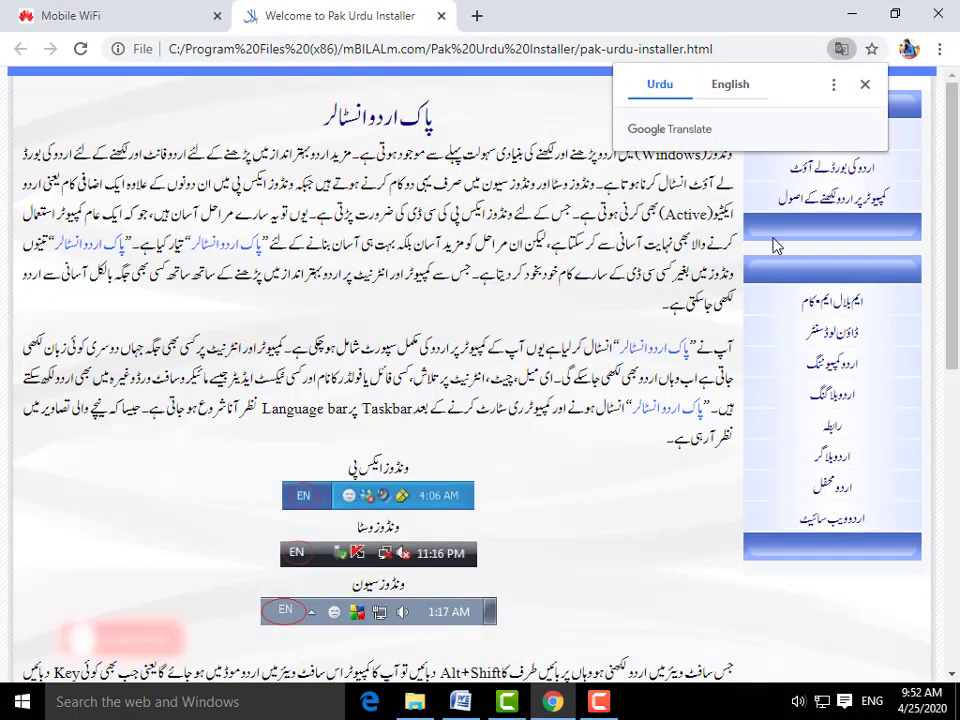
pyautogui.click(865, 84)
pyautogui.scroll(-2, 588, 345)
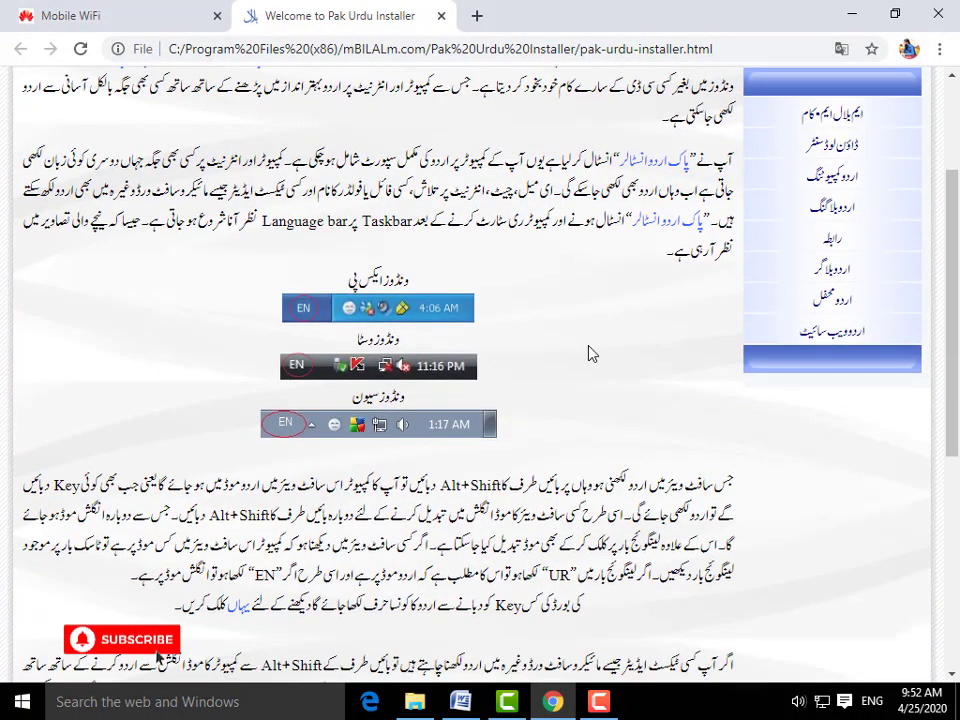
pyautogui.scroll(-5, 588, 345)
pyautogui.scroll(5, 588, 345)
pyautogui.scroll(2, 590, 348)
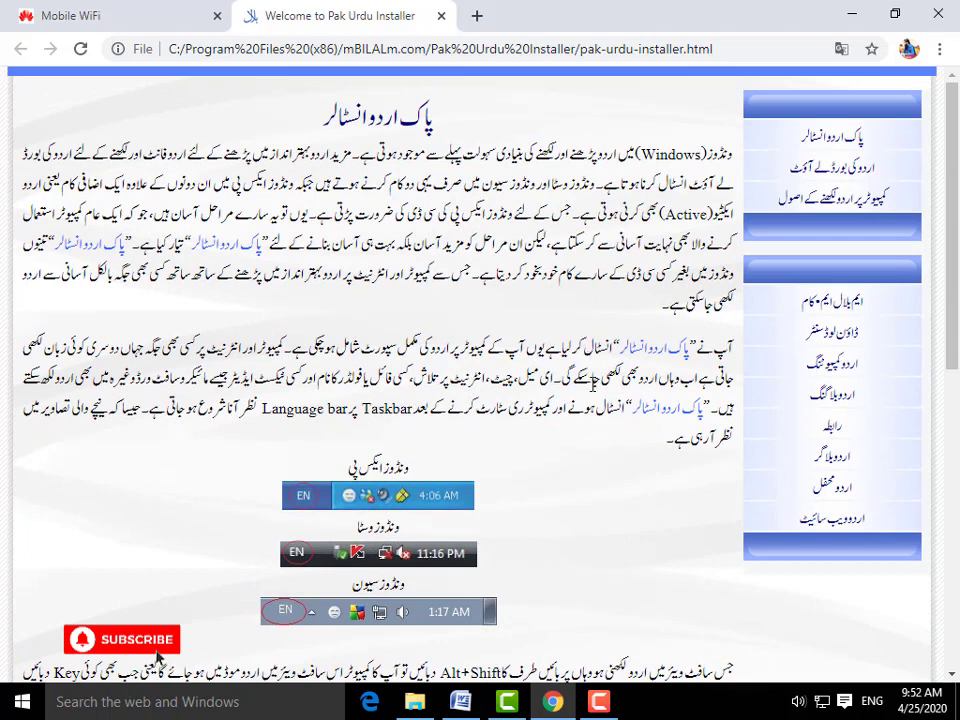
# Step: Select and deselect text in the first two Urdu paragraphs, then scroll the page
pyautogui.moveTo(583, 439); pyautogui.dragTo(510, 347)
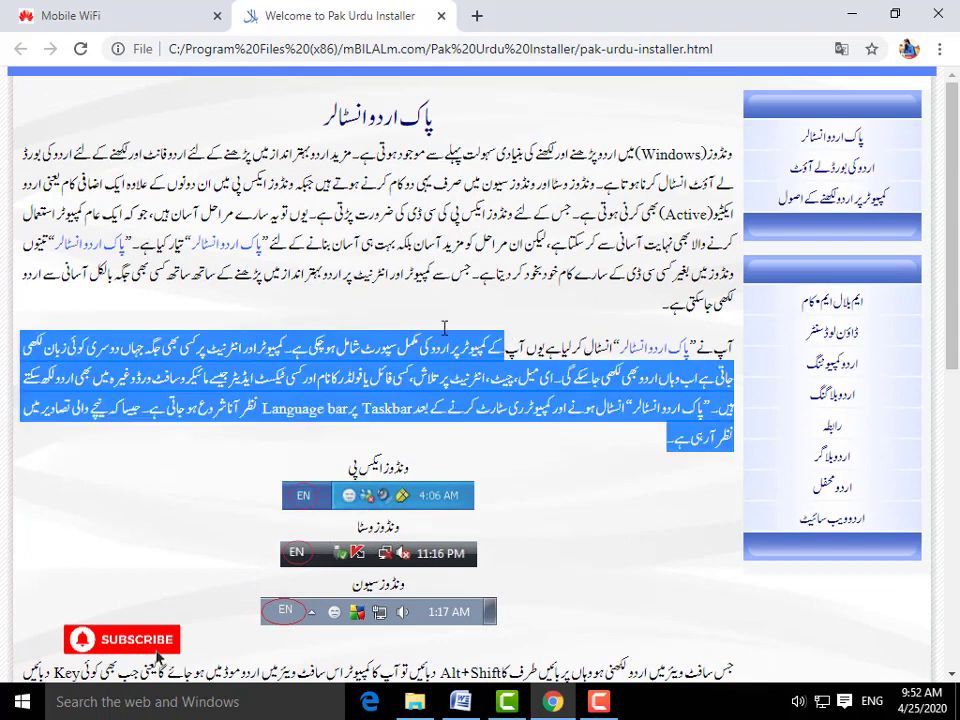
pyautogui.click(298, 236)
pyautogui.doubleClick(236, 153)
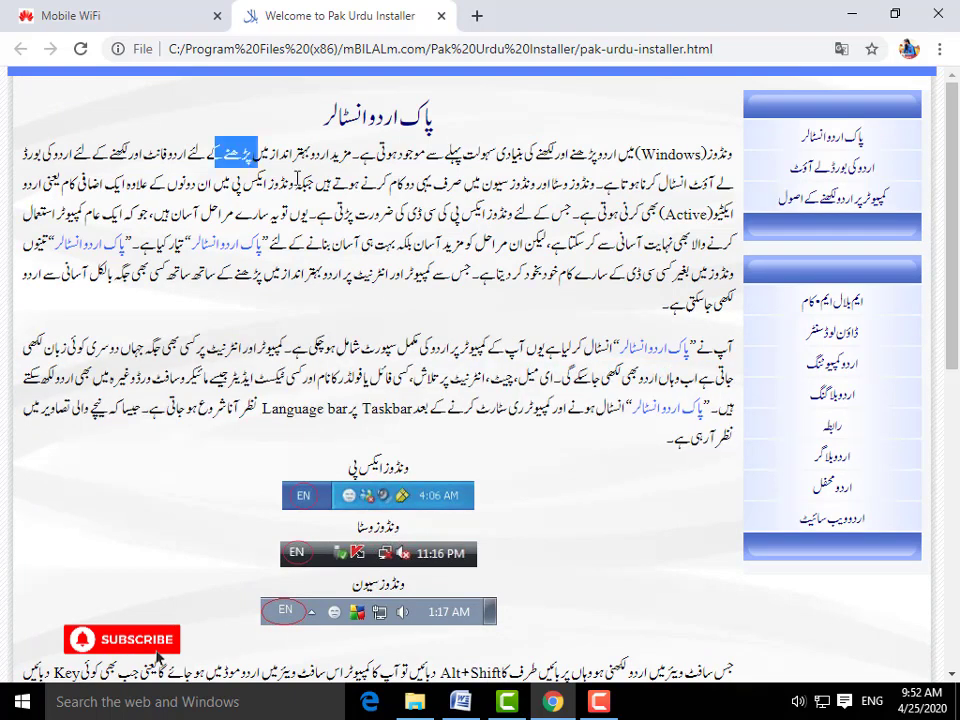
pyautogui.moveTo(298, 178); pyautogui.dragTo(330, 205)
pyautogui.moveTo(413, 347); pyautogui.dragTo(478, 378)
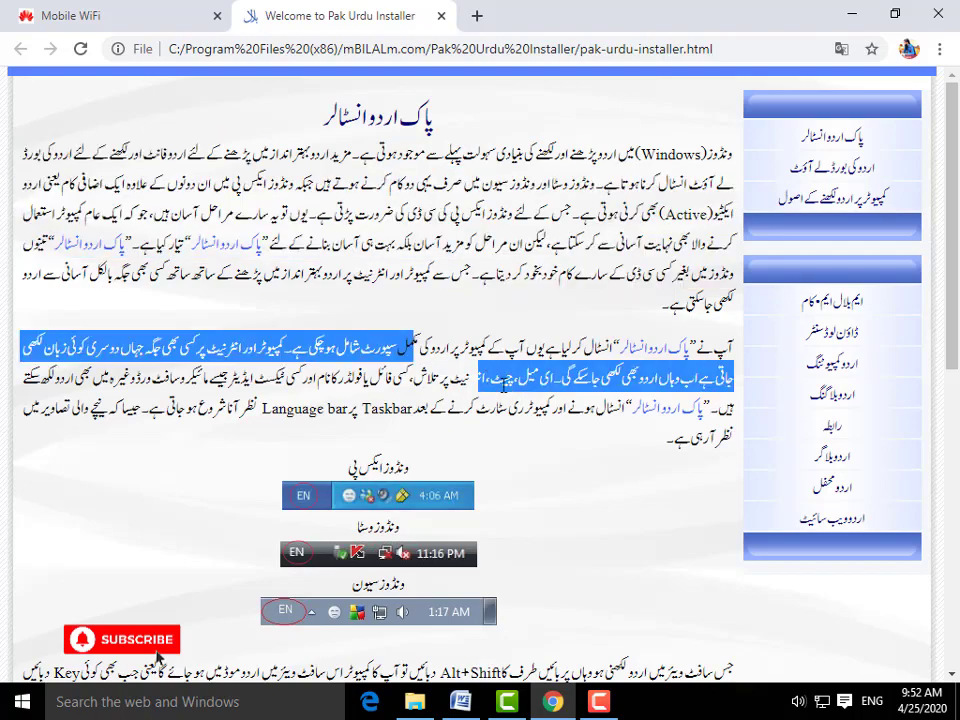
pyautogui.click(548, 450)
pyautogui.scroll(-1, 533, 476)
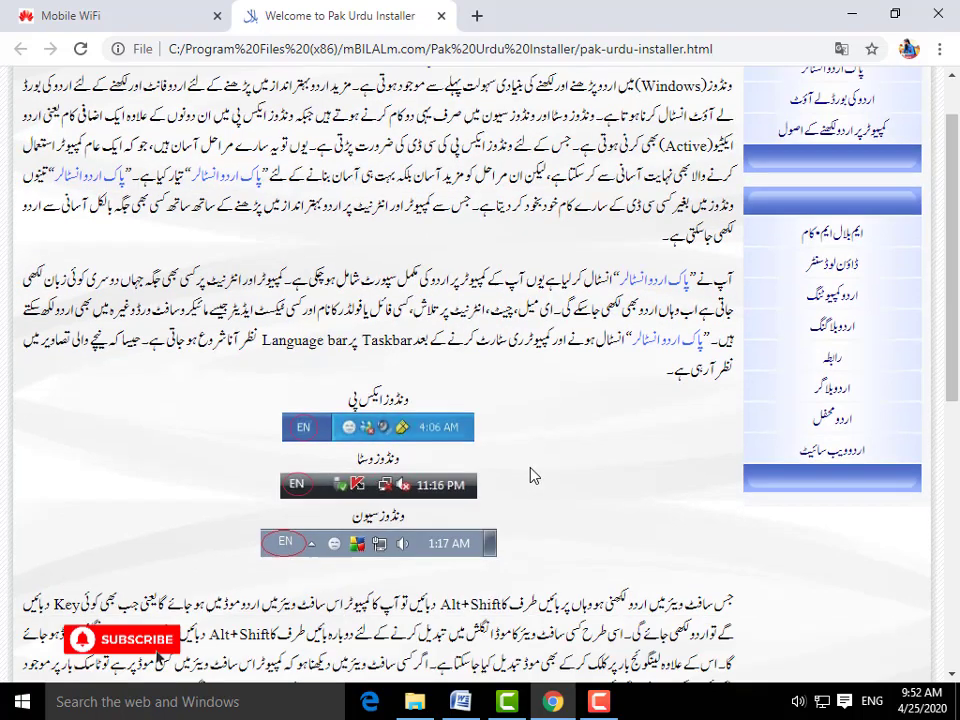
pyautogui.scroll(-6, 533, 476)
pyautogui.scroll(7, 443, 415)
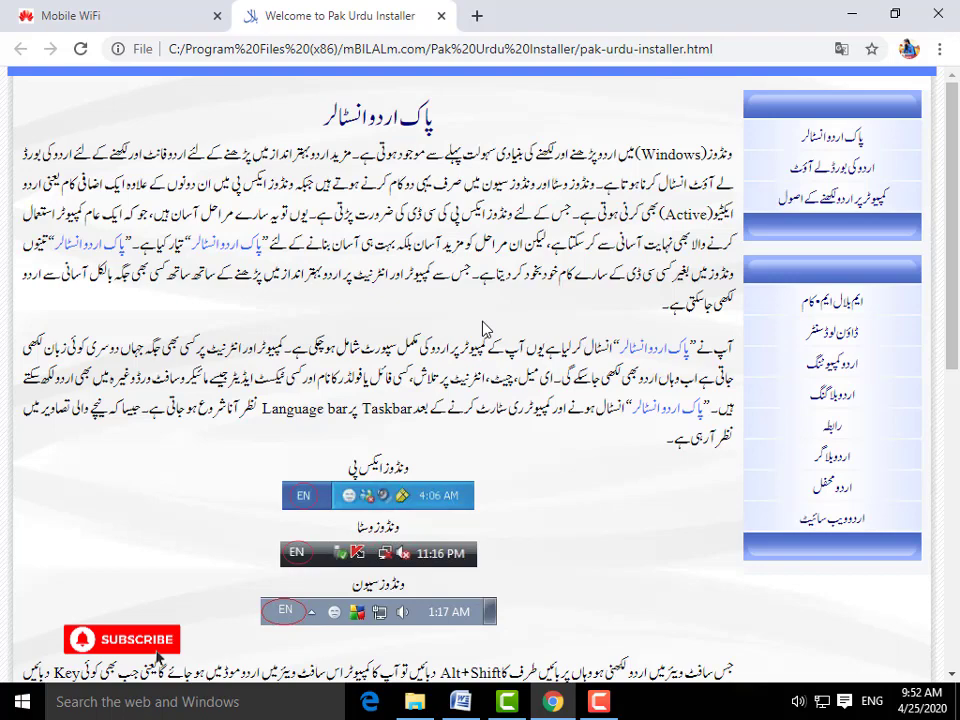
# Step: View the page's HTML source with Ctrl+U, scroll through it, and close it
pyautogui.hotkey('ctrl', 'u')
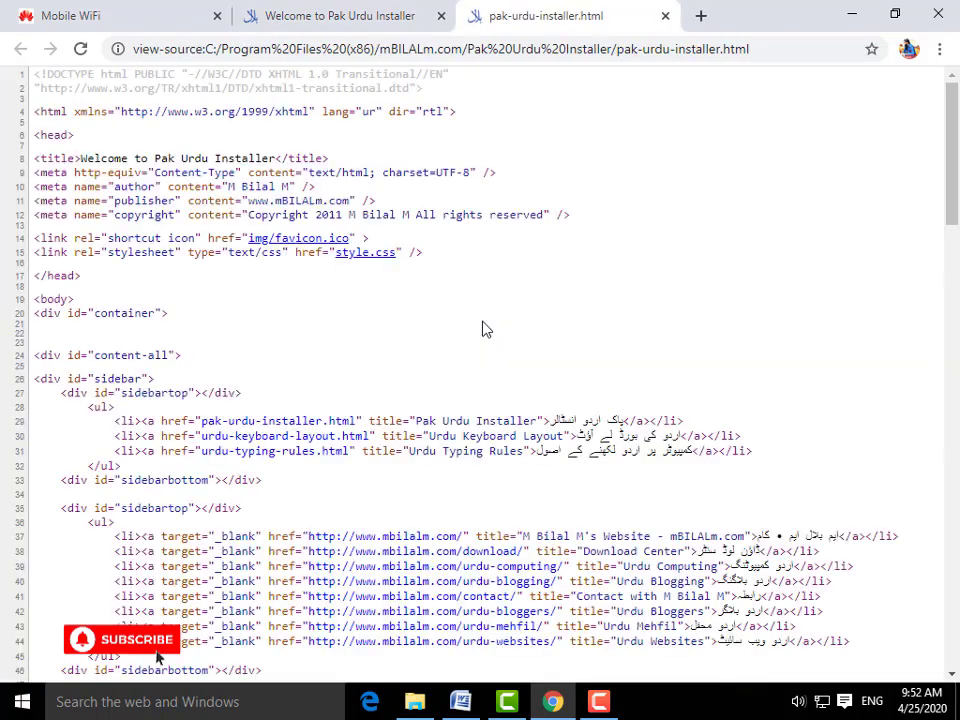
pyautogui.scroll(-5, 446, 347)
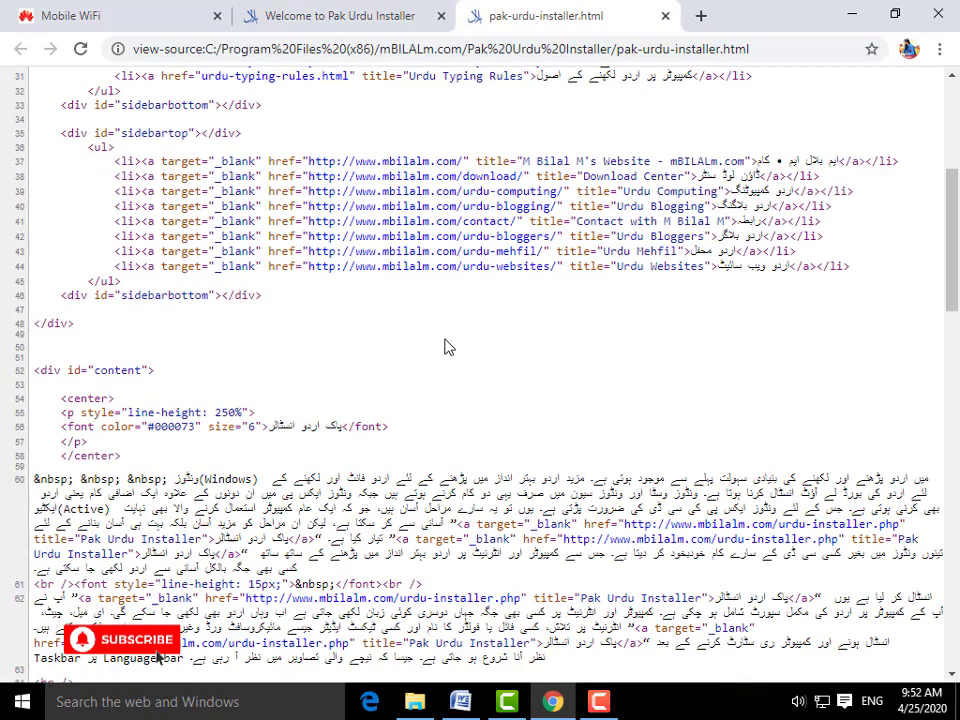
pyautogui.scroll(-5, 448, 347)
pyautogui.scroll(-5, 448, 347)
pyautogui.scroll(-5, 448, 345)
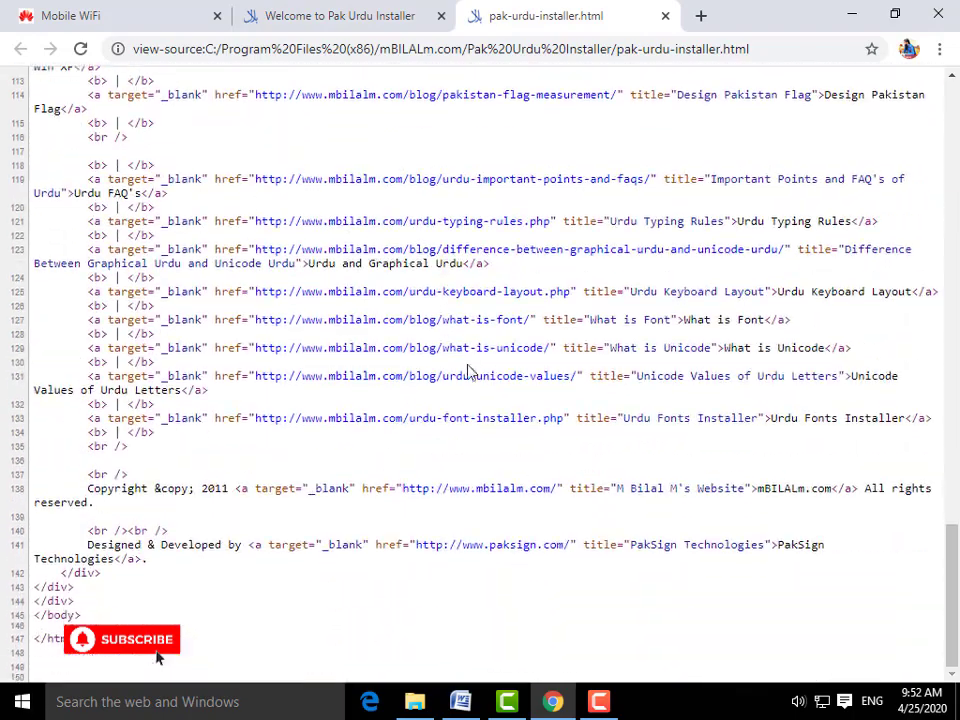
pyautogui.scroll(5, 597, 190)
pyautogui.click(665, 15)
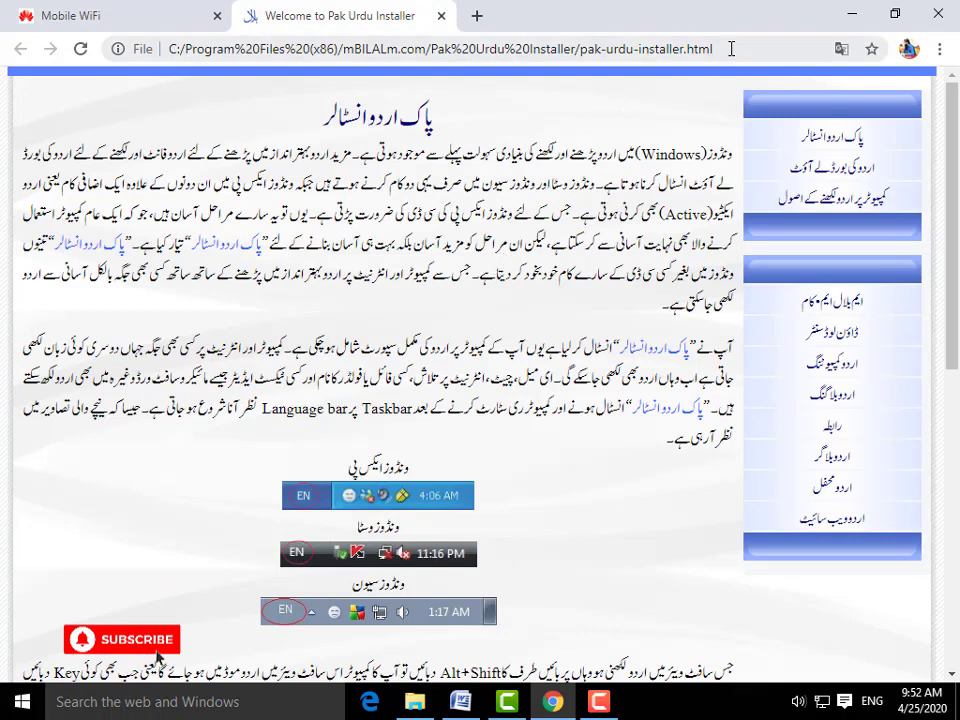
# Step: Copy the page's full file address from the address bar and switch to Word
pyautogui.click(731, 48)
pyautogui.rightClick(695, 60)
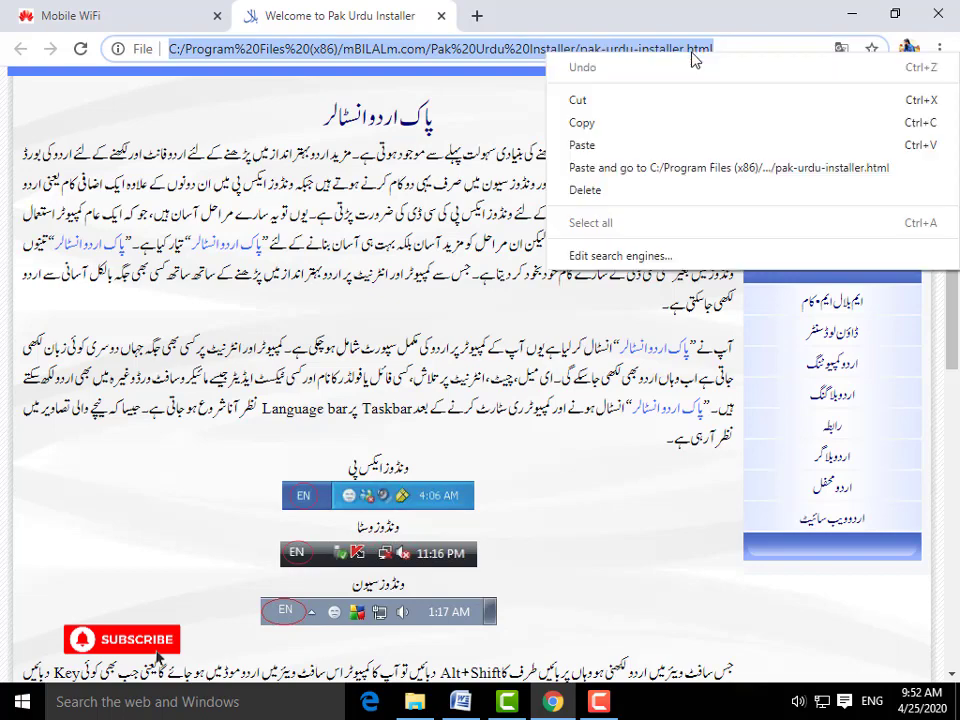
pyautogui.click(675, 121)
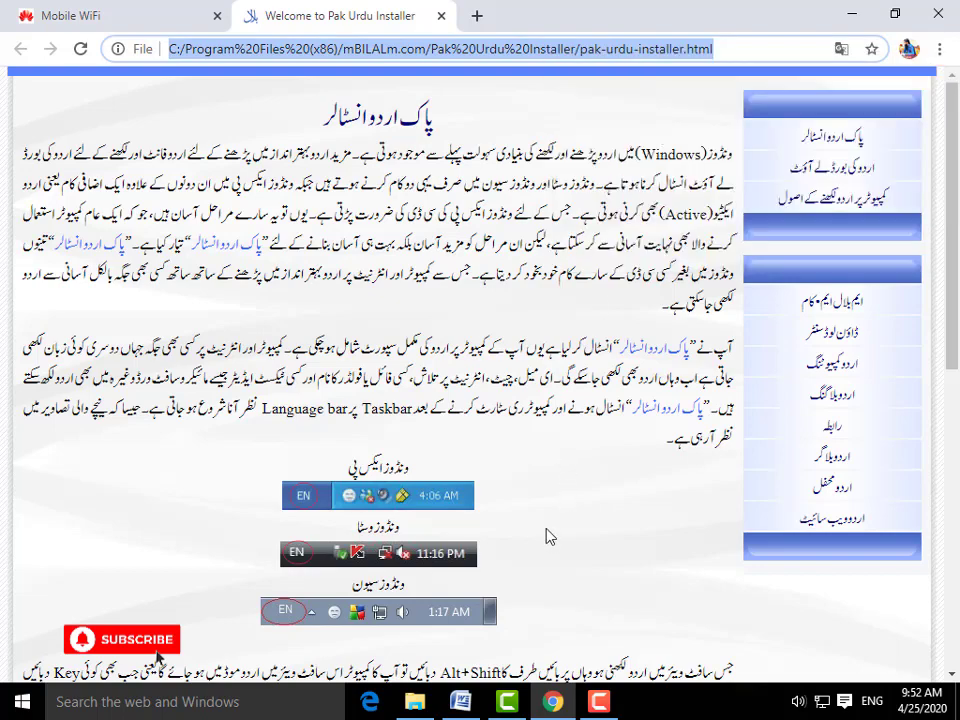
pyautogui.click(460, 702)
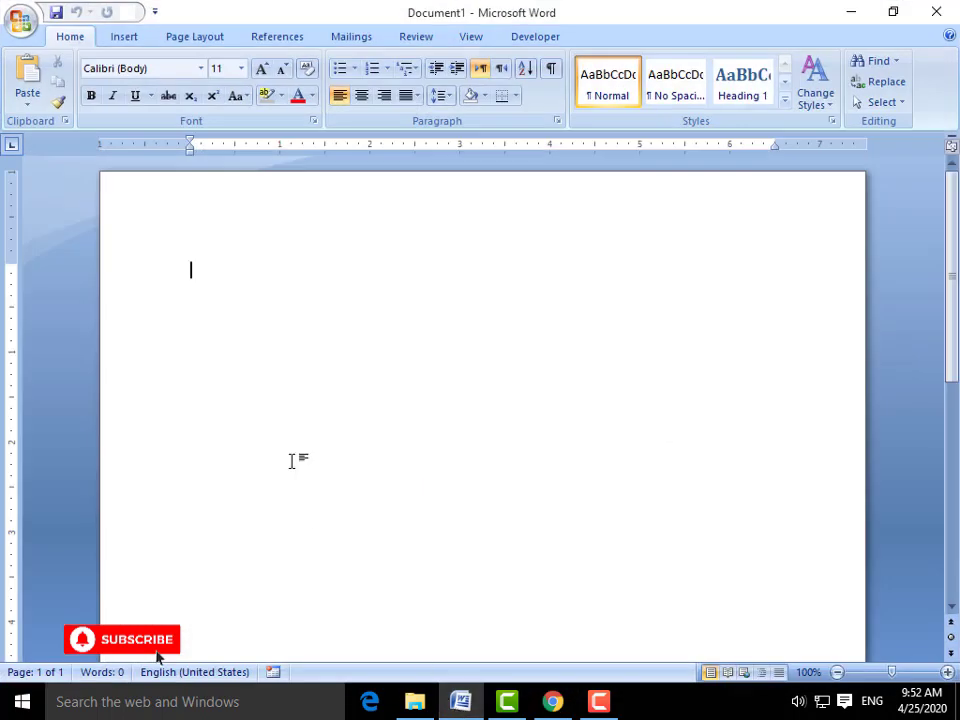
# Step: Paste the copied pak-urdu-installer.html path into the Open dialog and open it in Word
pyautogui.click(27, 30)
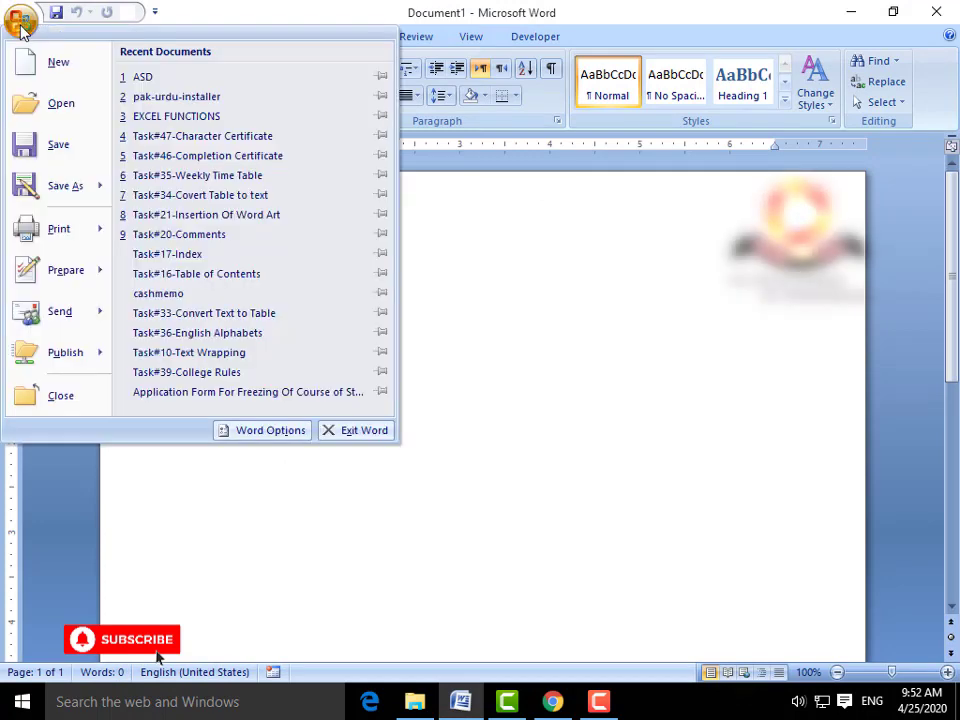
pyautogui.press('Escape')
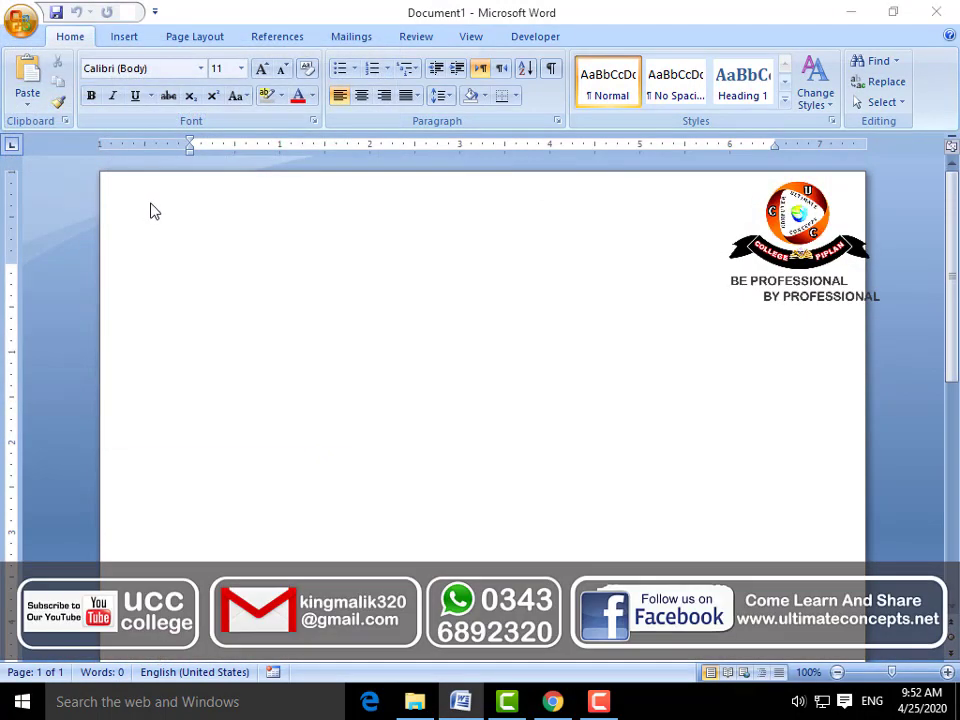
pyautogui.hotkey('ctrl', 'o')
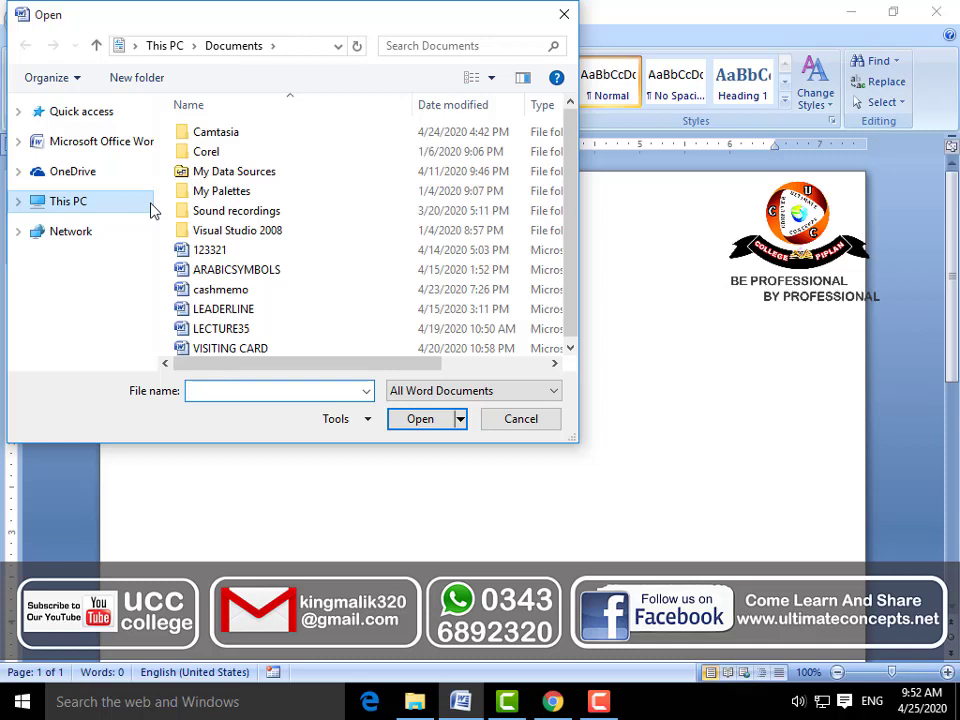
pyautogui.rightClick(220, 394)
pyautogui.click(285, 487)
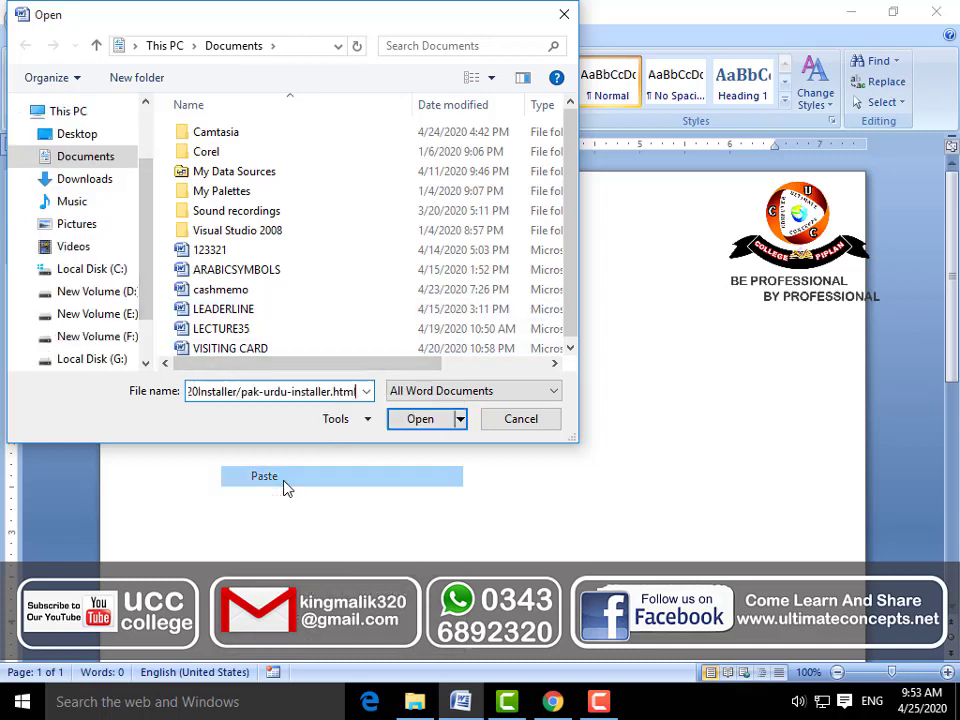
pyautogui.click(428, 429)
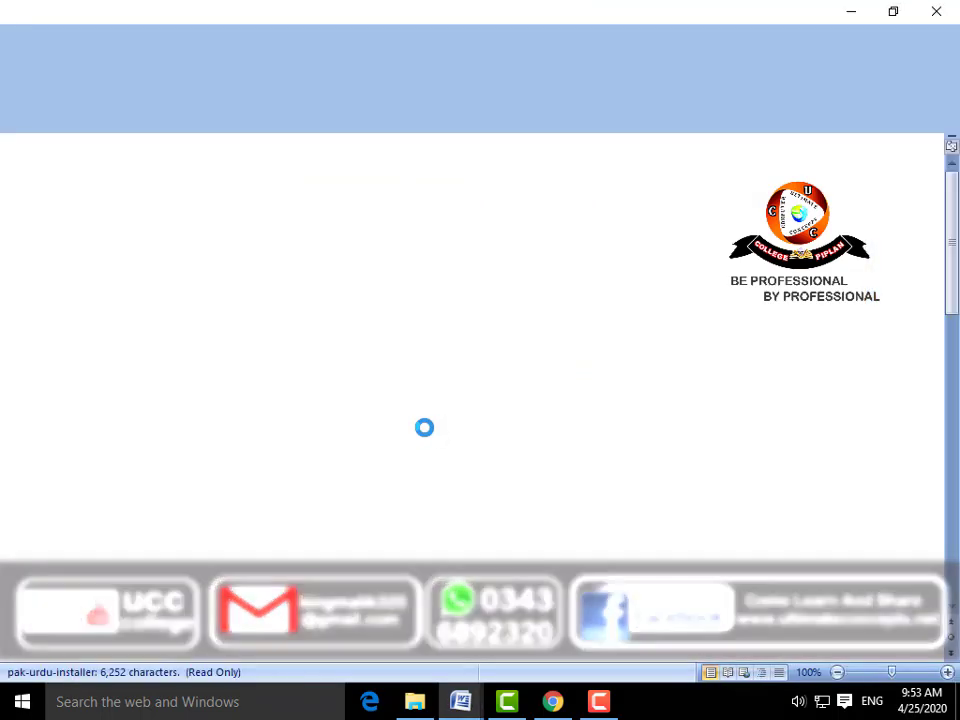
# Step: Scroll through the opened page and clear an accidental selection in the first Urdu paragraph
pyautogui.scroll(-3, 533, 568)
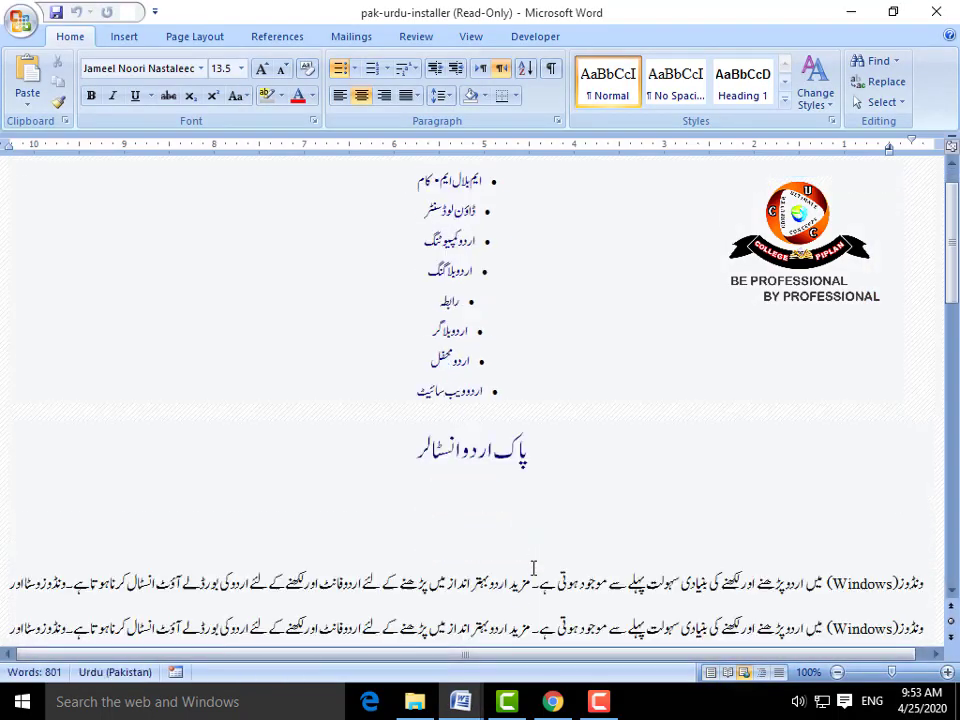
pyautogui.scroll(-8, 533, 568)
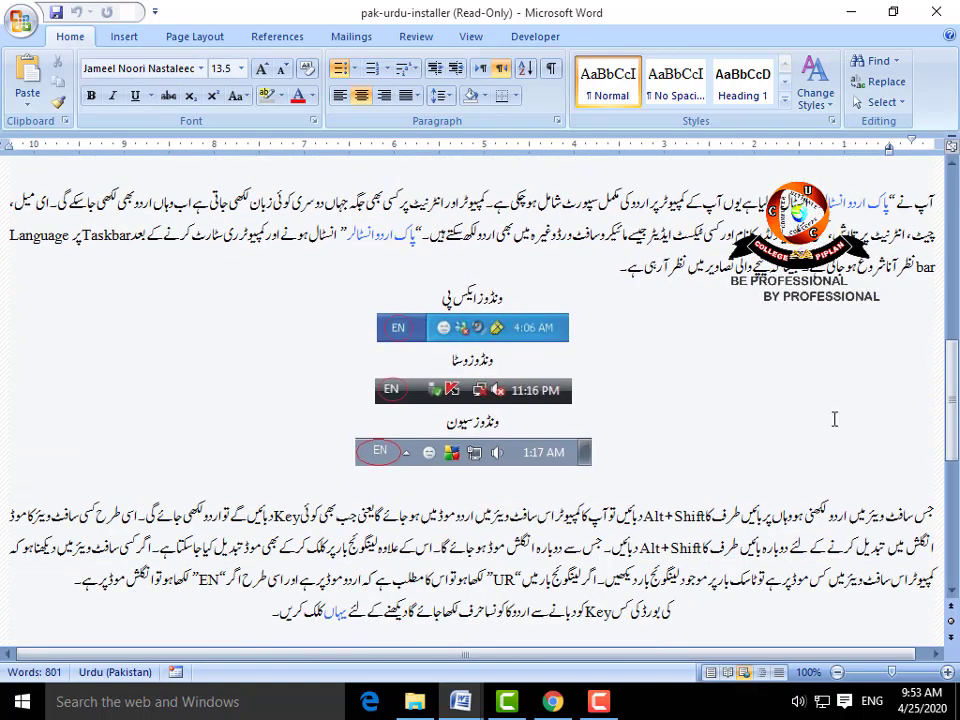
pyautogui.scroll(-4, 952, 505)
pyautogui.scroll(-6, 952, 505)
pyautogui.scroll(5, 952, 505)
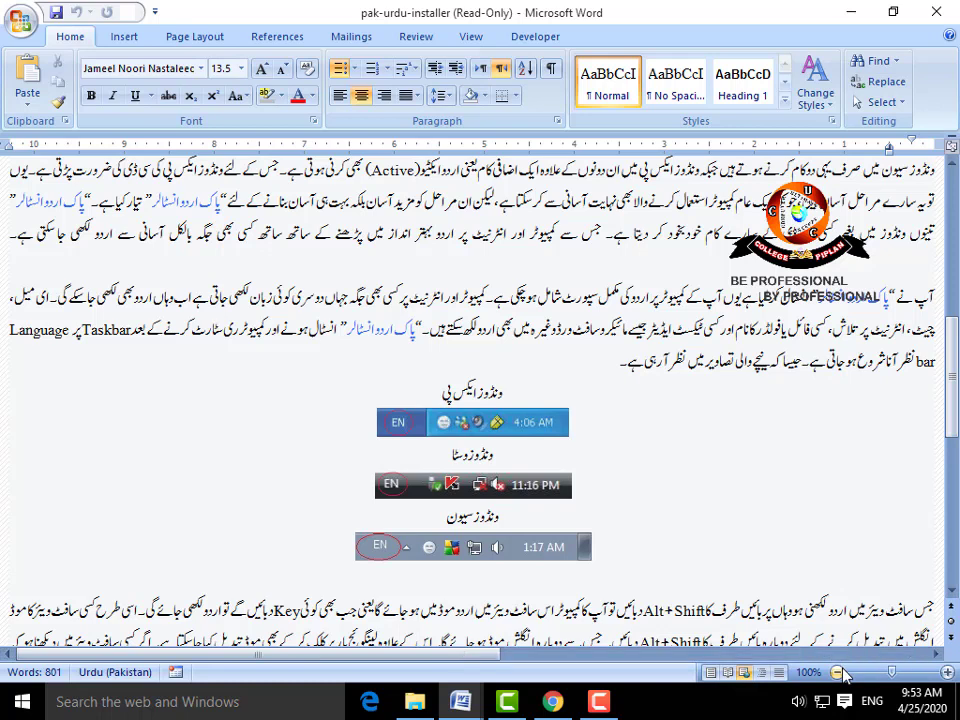
pyautogui.scroll(10, 760, 554)
pyautogui.scroll(-3, 758, 554)
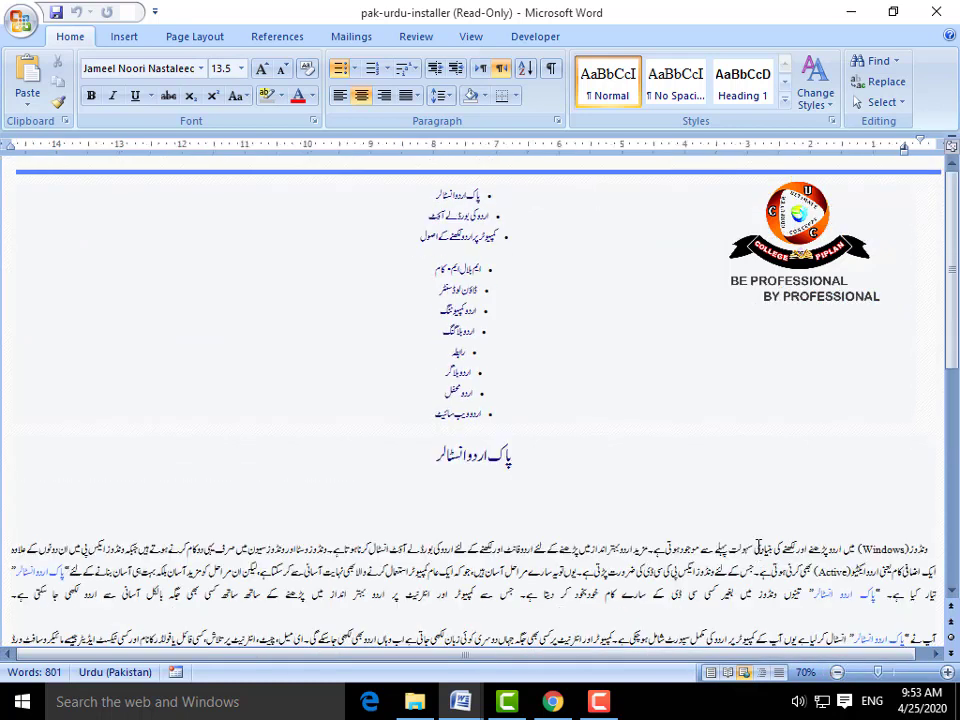
pyautogui.scroll(-1, 758, 554)
pyautogui.moveTo(540, 470); pyautogui.dragTo(724, 401)
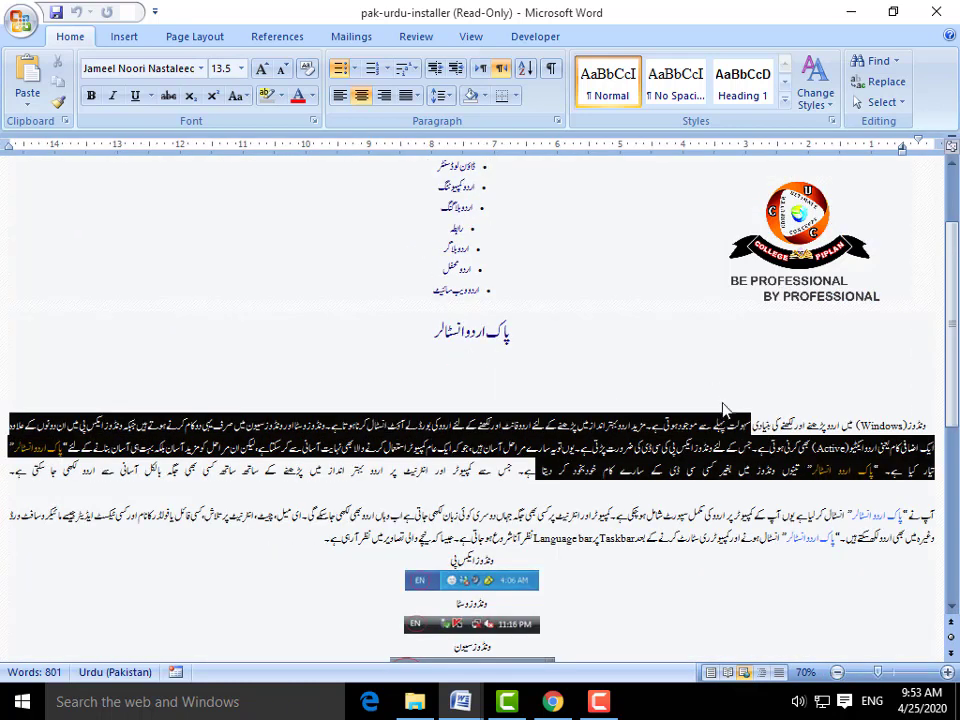
pyautogui.click(572, 515)
# Step: Delete most of the first Urdu paragraph, break after (Windows) میں, and switch input to English
pyautogui.moveTo(520, 471); pyautogui.dragTo(647, 405)
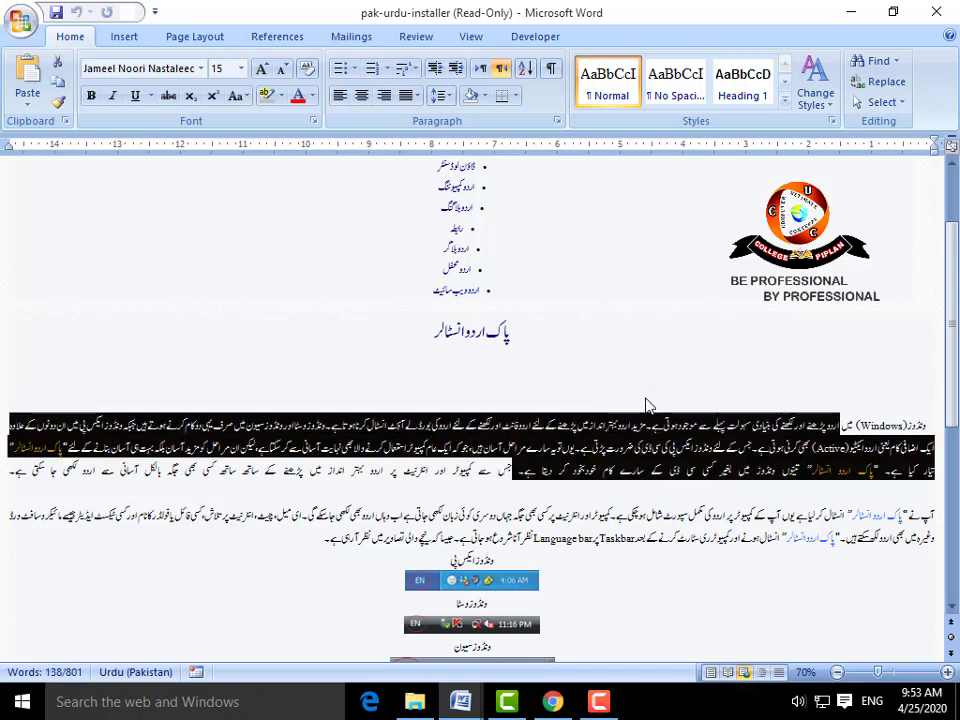
pyautogui.press('Delete')
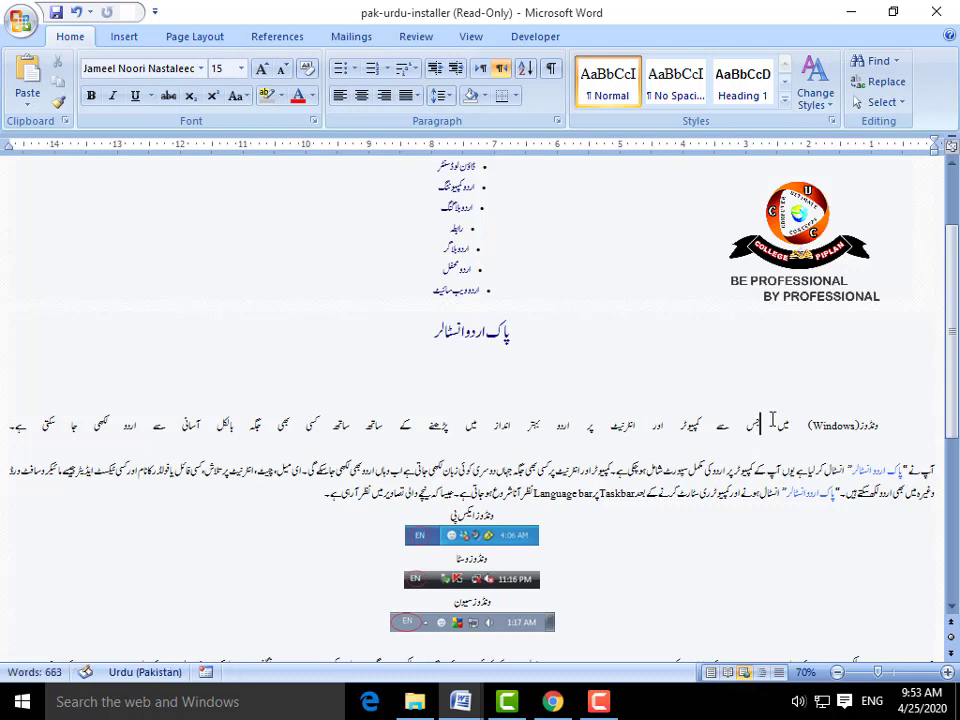
pyautogui.press('Return')
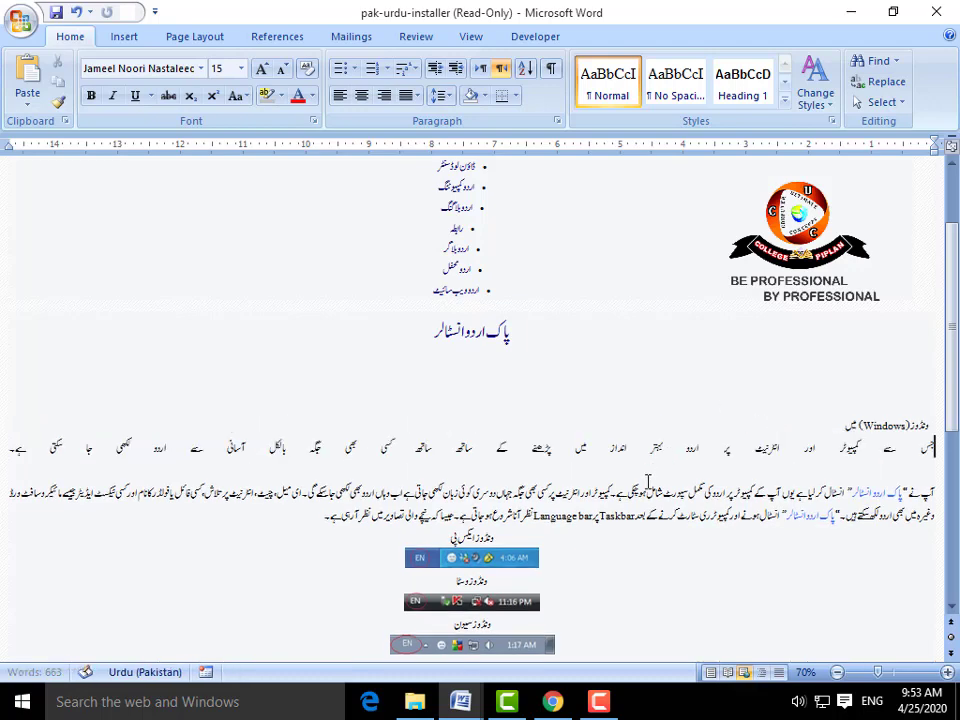
pyautogui.scroll(-2, 648, 482)
pyautogui.hotkey('alt', 'shift')
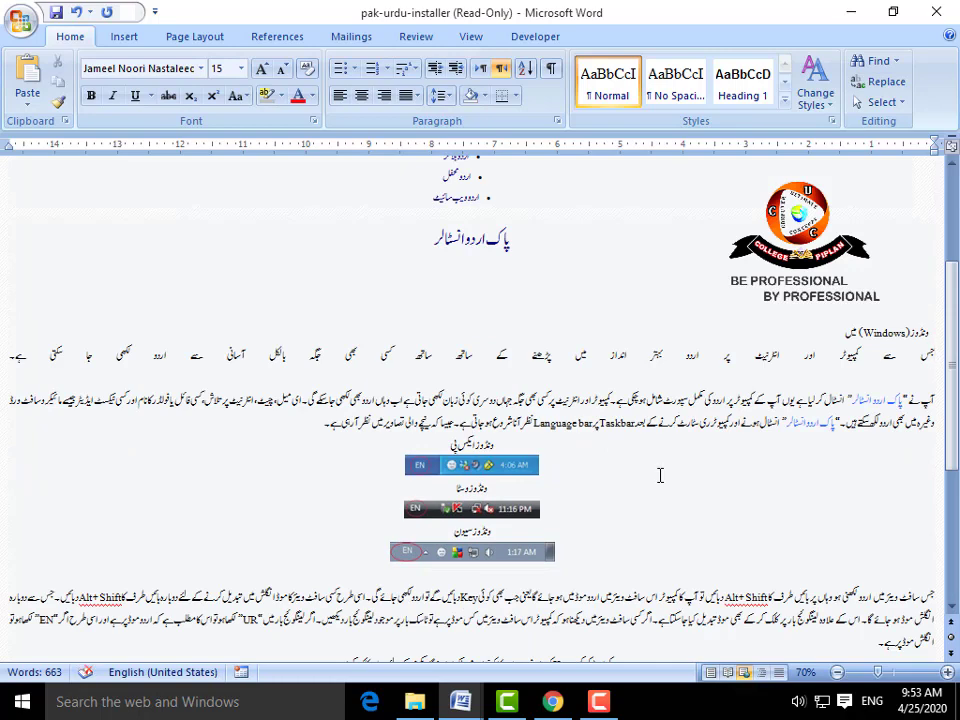
pyautogui.scroll(-2, 660, 475)
pyautogui.scroll(-4, 660, 477)
pyautogui.scroll(-1, 660, 476)
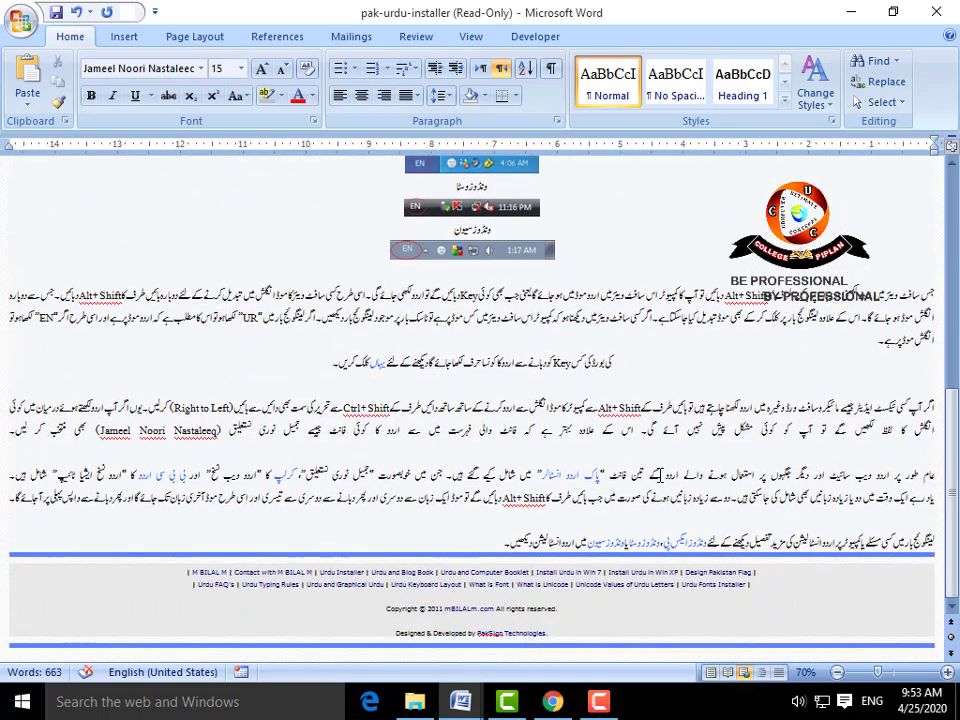
pyautogui.scroll(3, 660, 476)
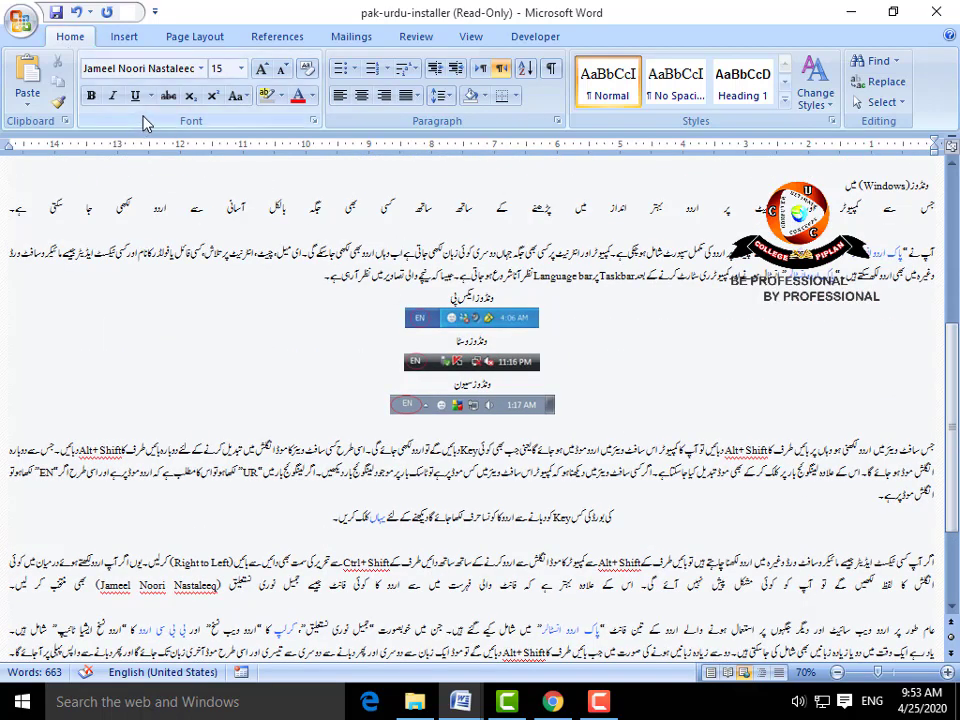
# Step: Save the page to the Desktop as a Word Document named ASDF
pyautogui.press('F12')
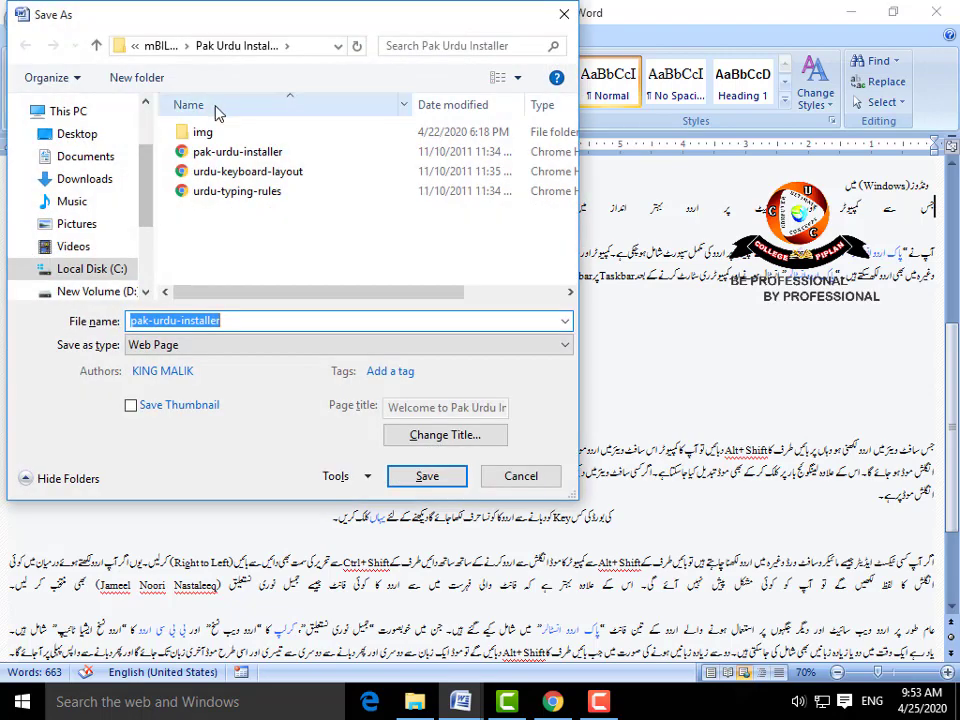
pyautogui.click(258, 350)
pyautogui.click(255, 365)
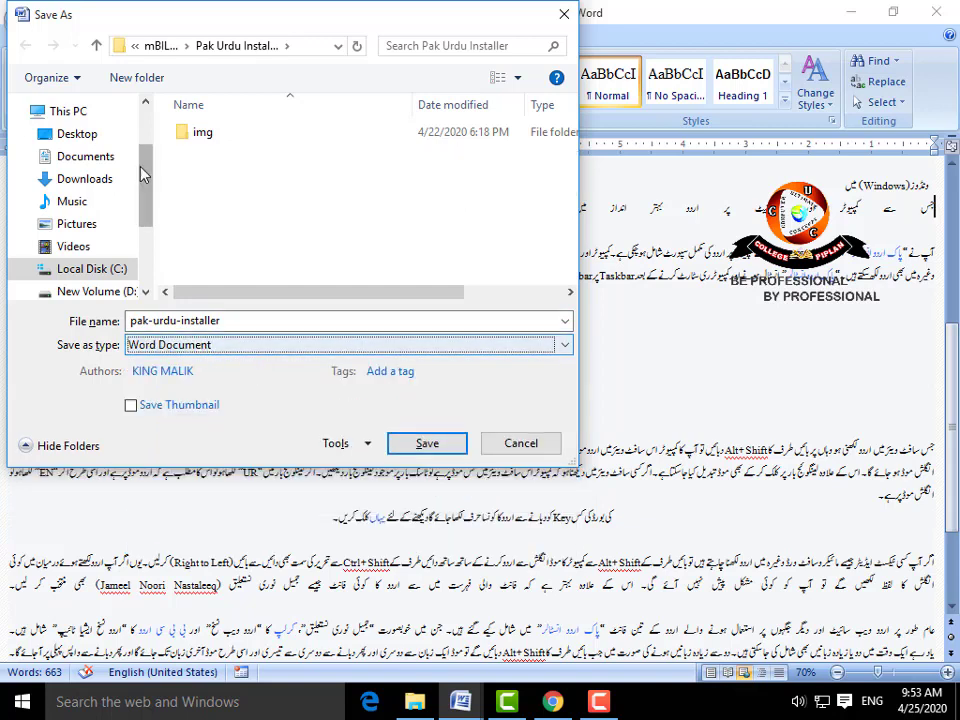
pyautogui.click(100, 134)
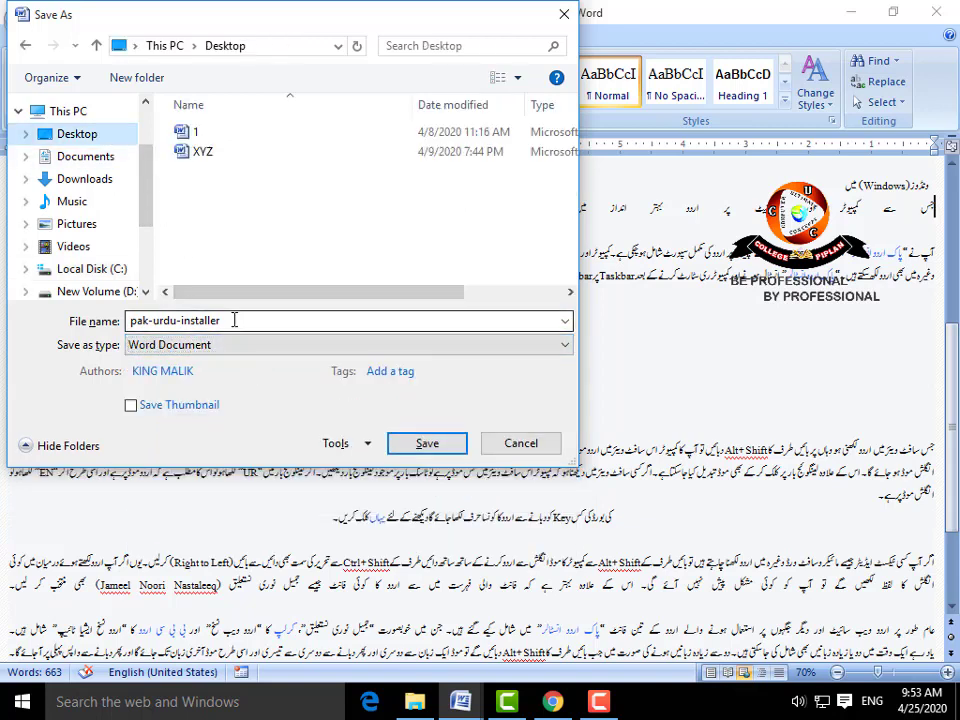
pyautogui.click(236, 320)
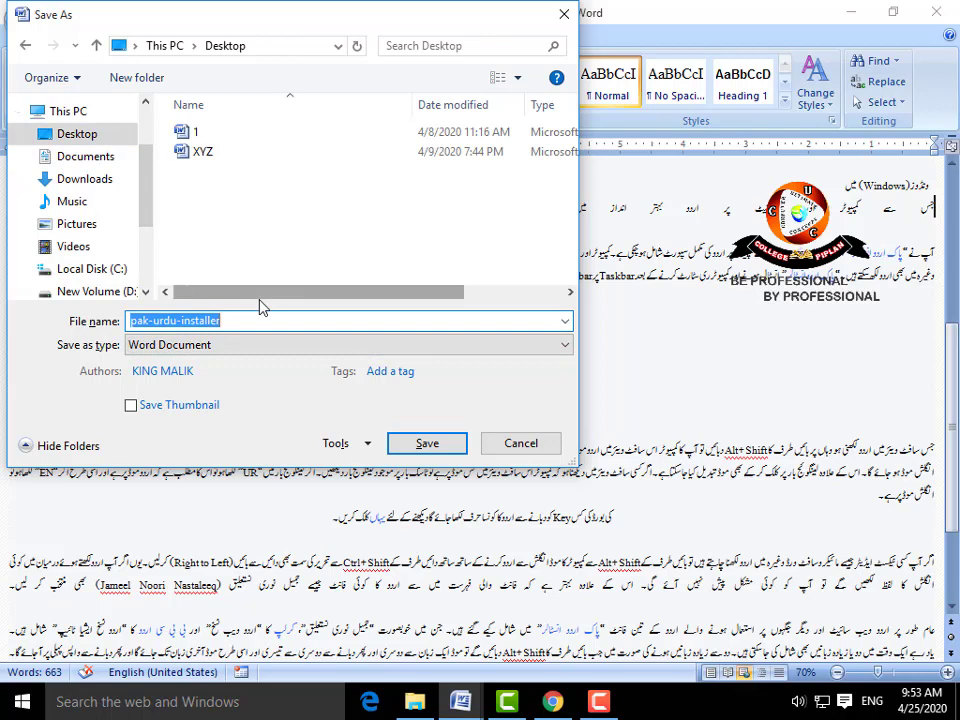
pyautogui.write('ASD')
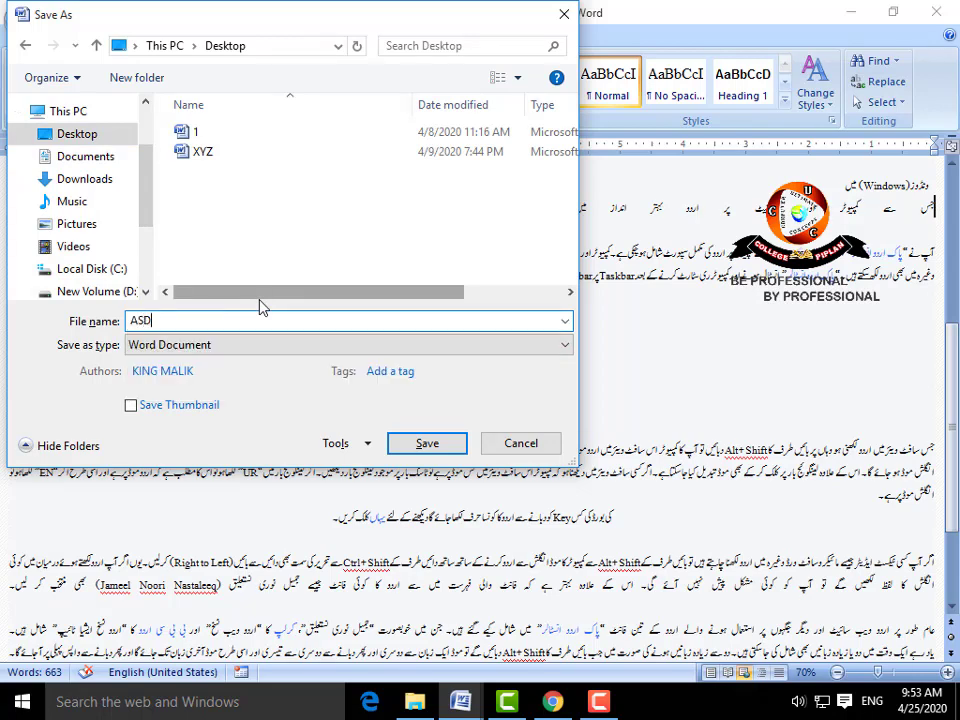
pyautogui.write('F')
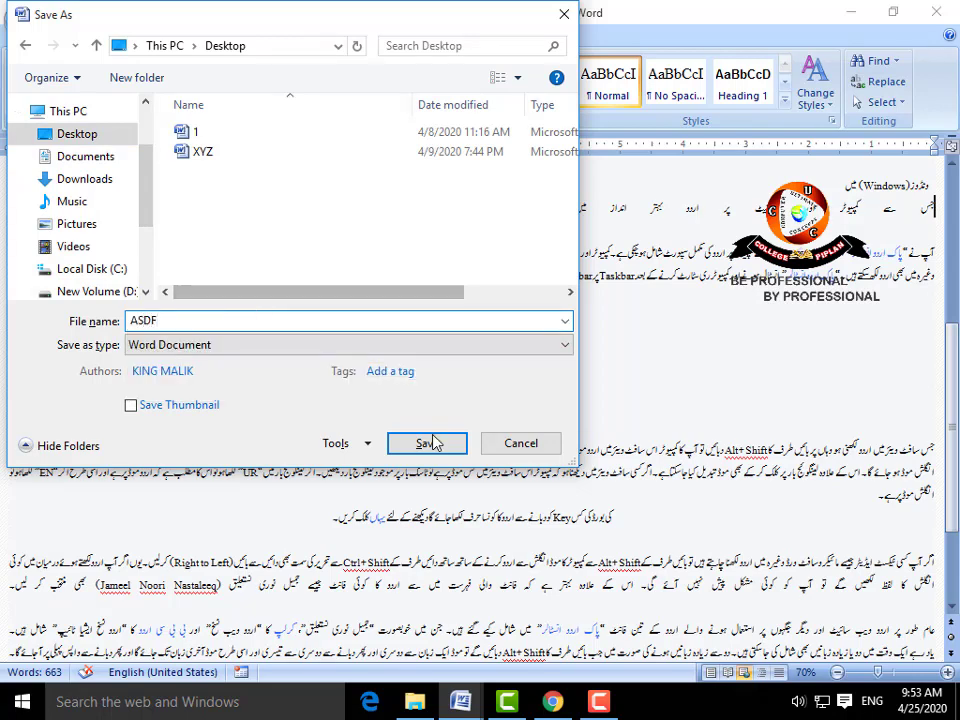
pyautogui.click(433, 443)
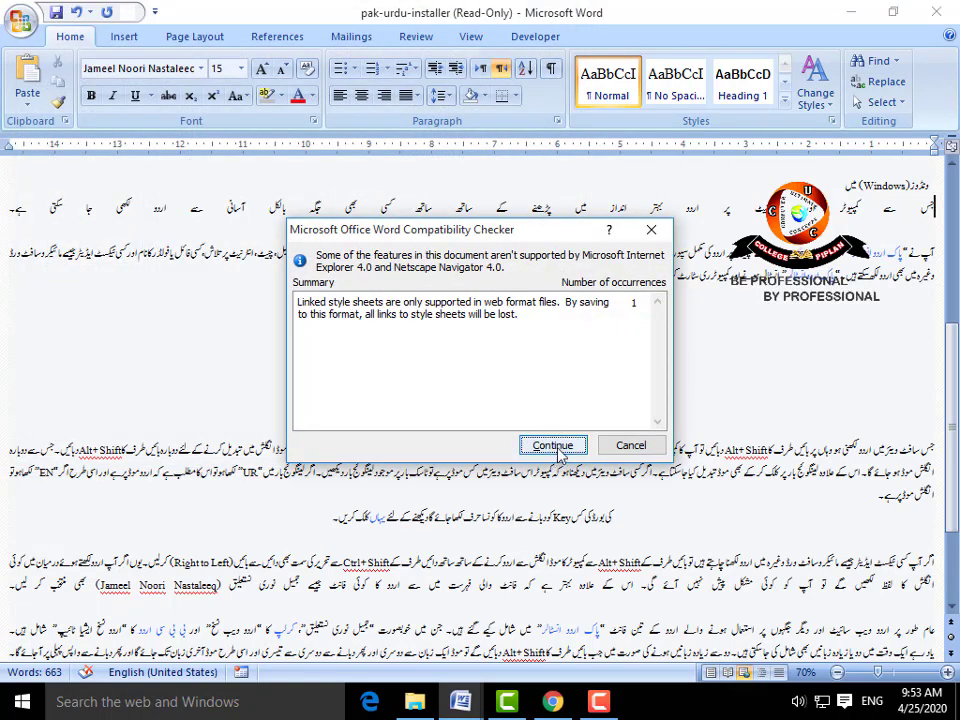
# Step: Accept the Compatibility Checker warning to finish saving ASDF, then close Word
pyautogui.click(553, 445)
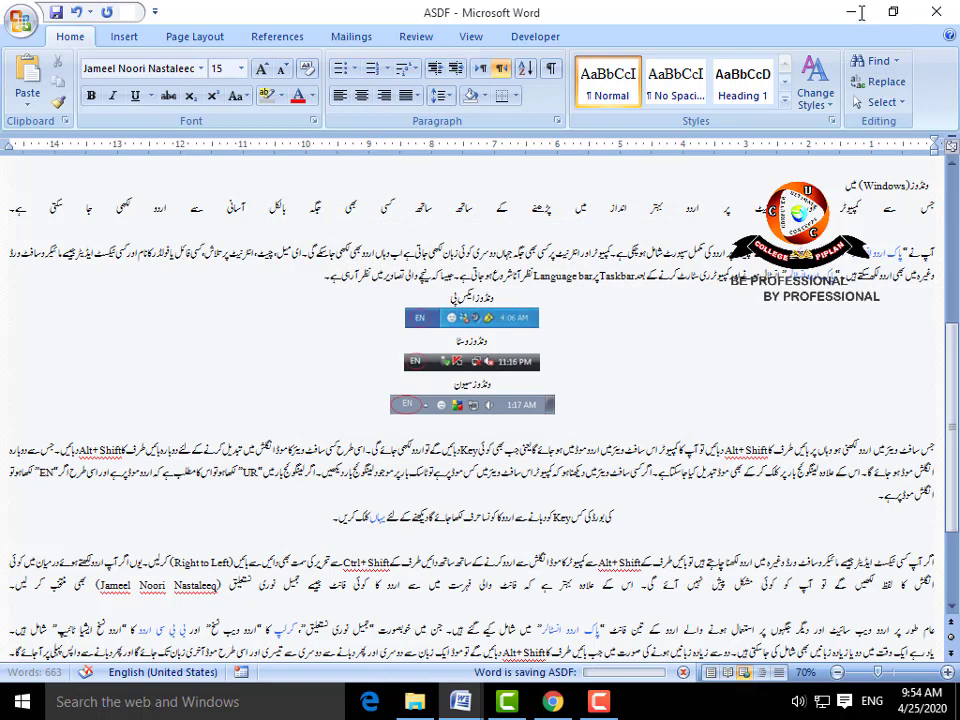
pyautogui.click(942, 13)
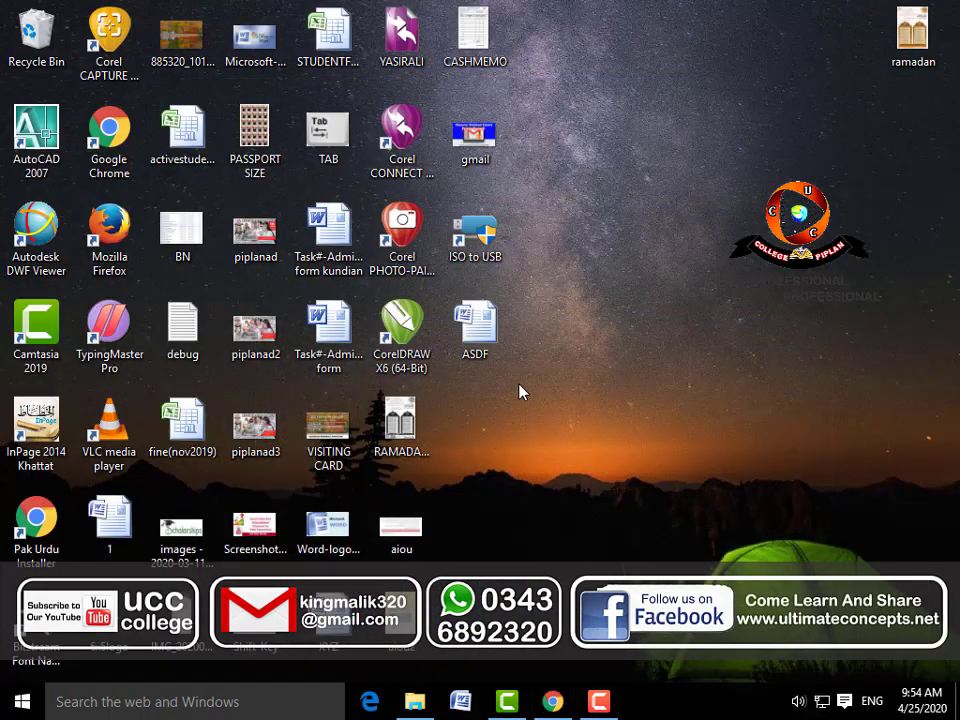
# Step: Open ASDF from the desktop in Word, minimising and restoring the window while it loads
pyautogui.doubleClick(477, 325)
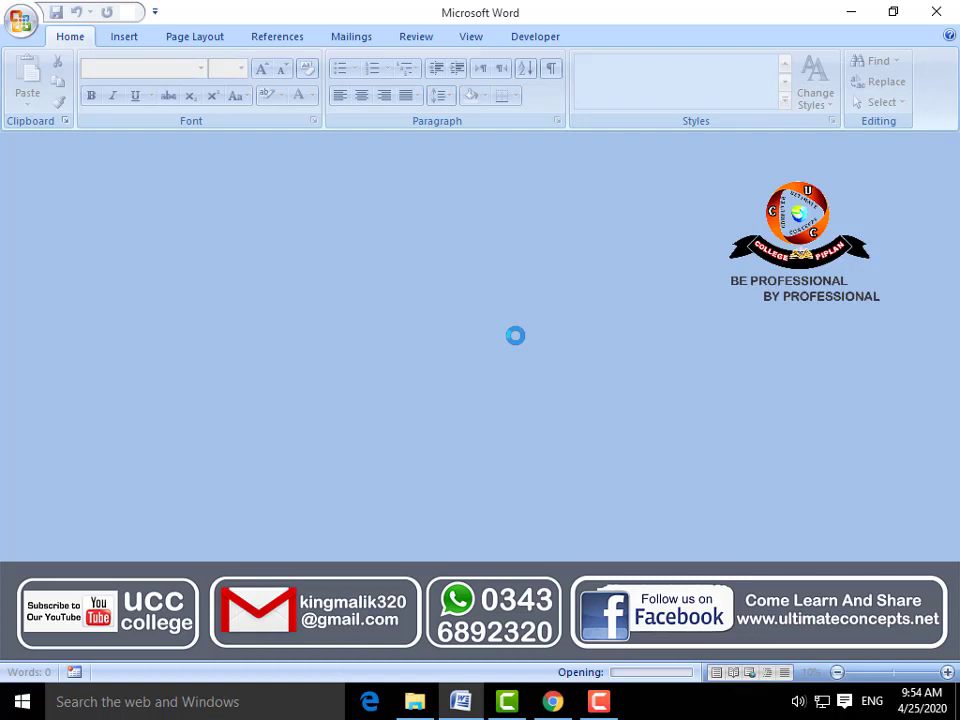
pyautogui.click(467, 714)
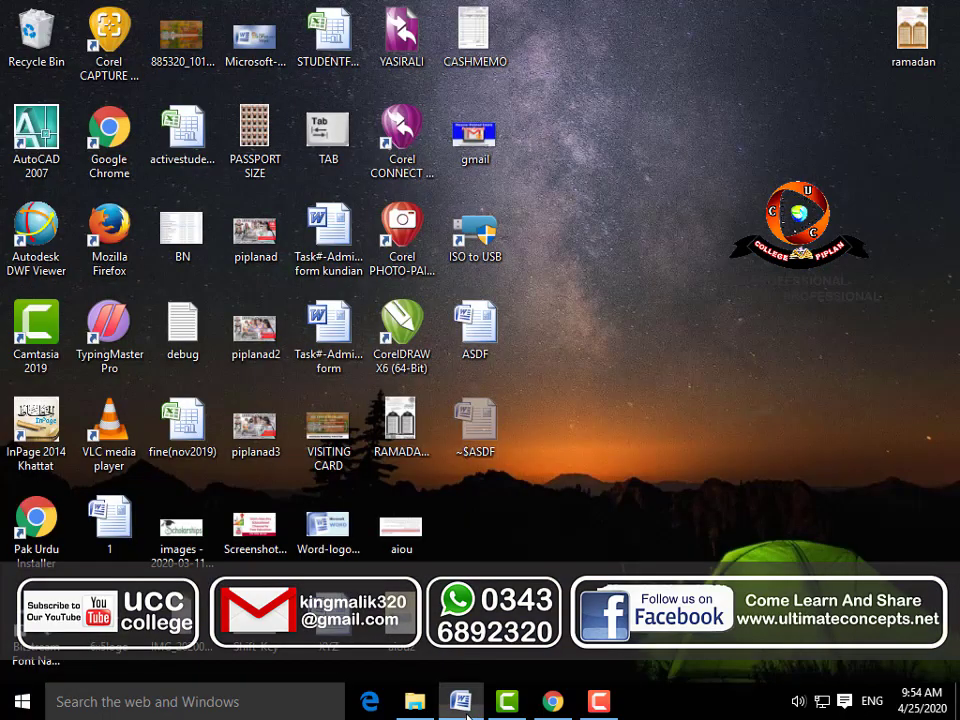
pyautogui.click(467, 714)
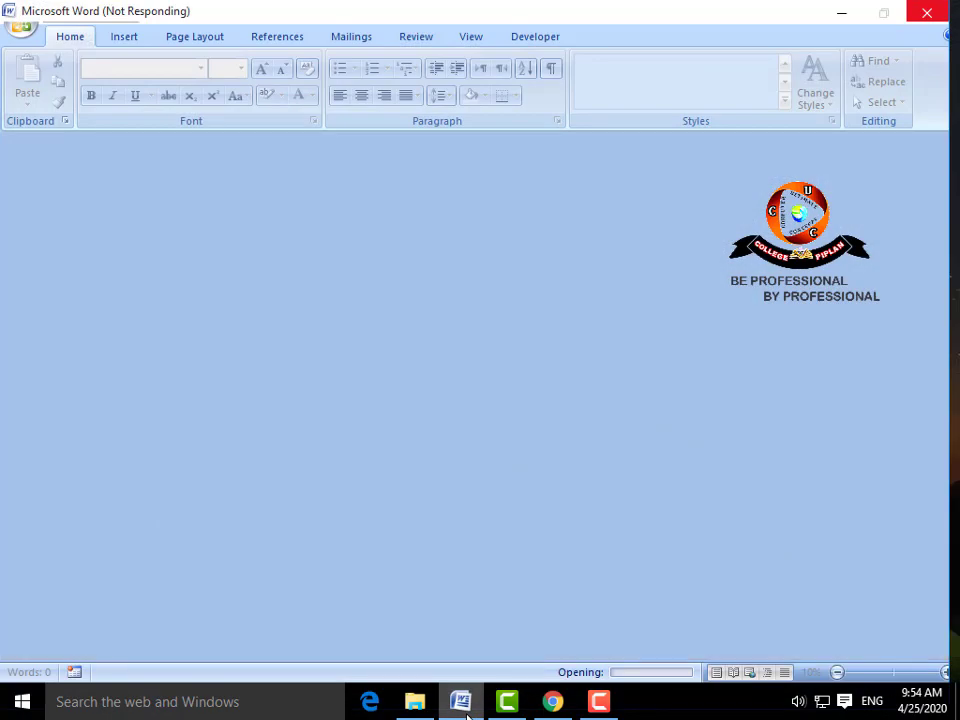
pyautogui.click(467, 714)
pyautogui.click(467, 714)
pyautogui.click(600, 702)
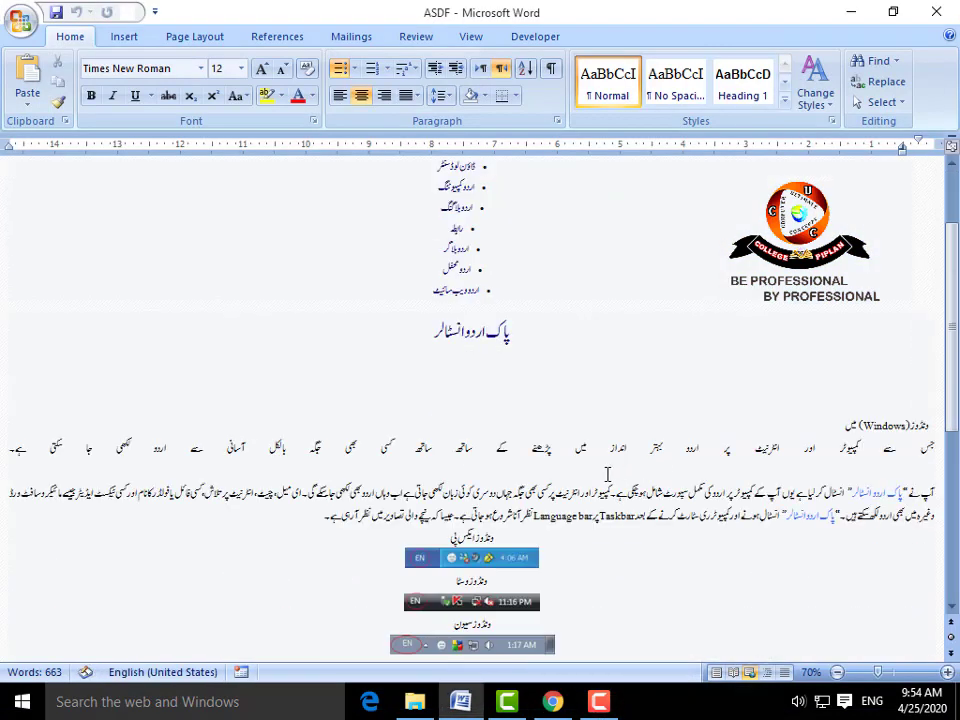
# Step: Select and deselect the (Windows) paragraph through the ونڈوز ایکس پی heading in ASDF
pyautogui.scroll(-3, 607, 474)
pyautogui.moveTo(410, 298); pyautogui.dragTo(660, 420)
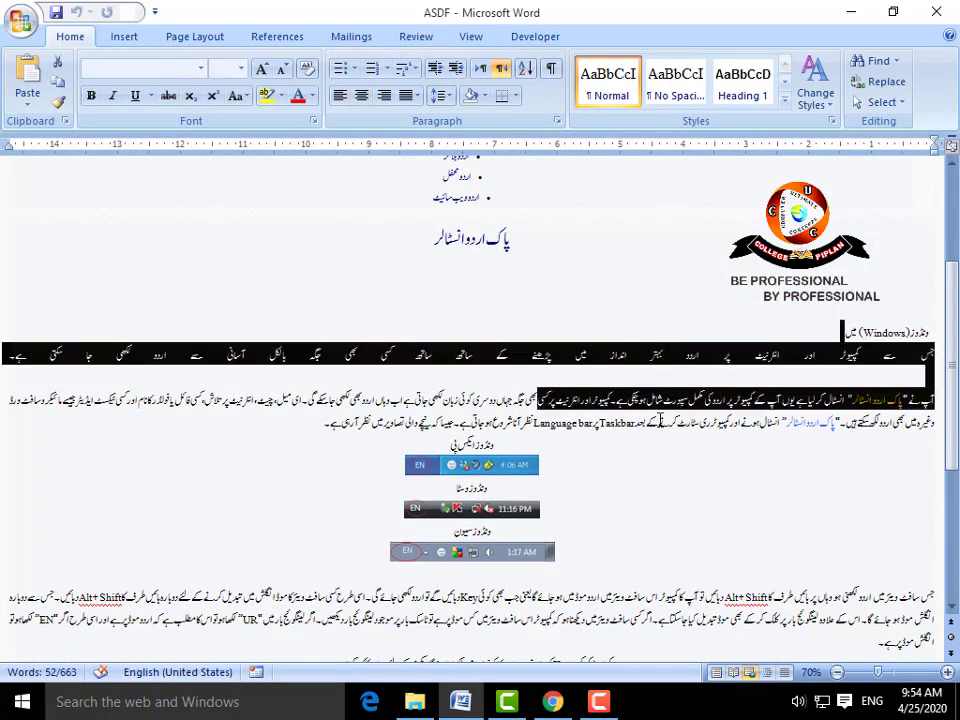
pyautogui.click(660, 420)
pyautogui.moveTo(368, 439); pyautogui.dragTo(570, 412)
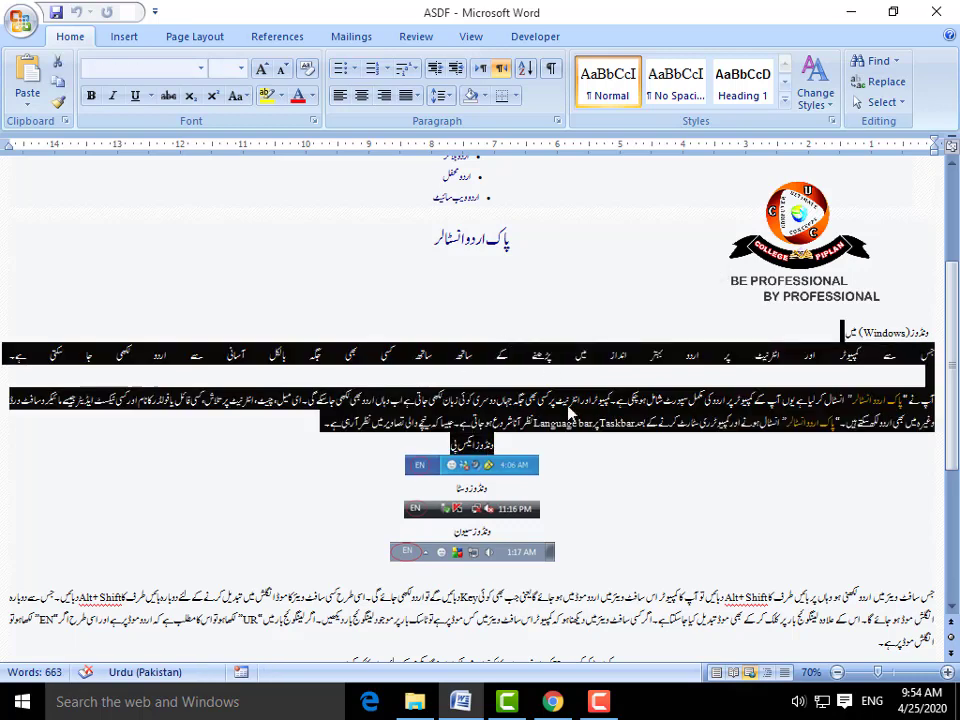
pyautogui.click(571, 446)
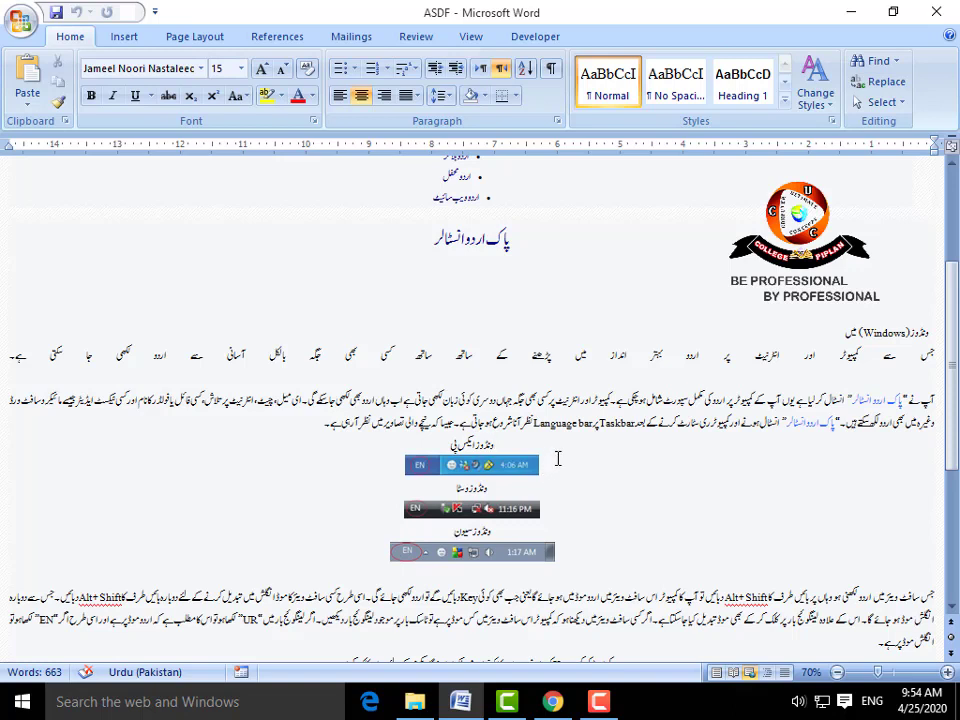
pyautogui.scroll(-1, 558, 458)
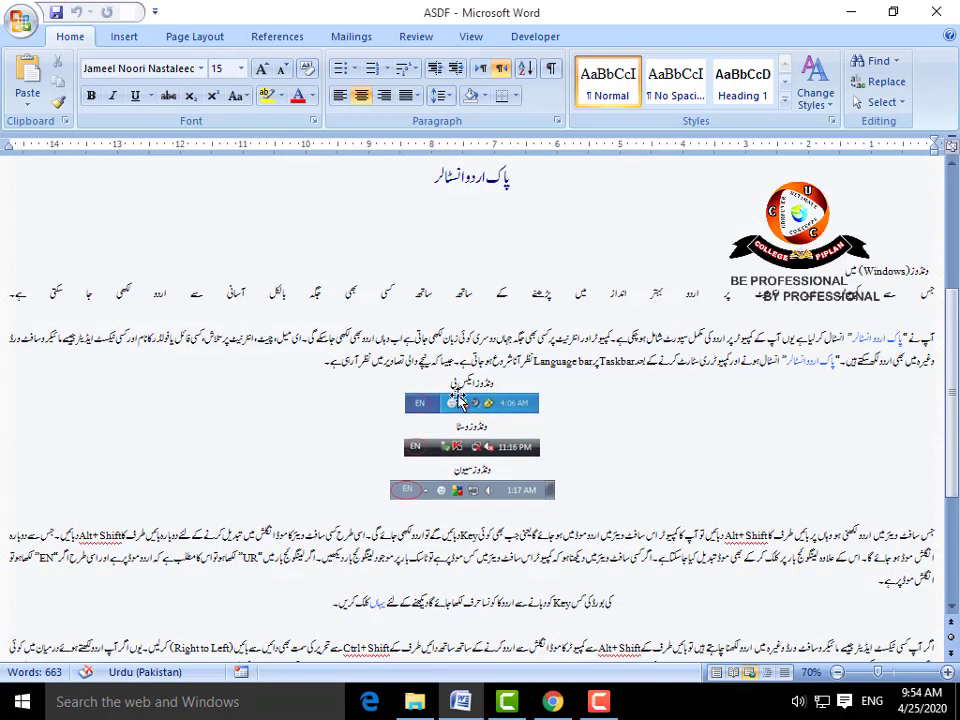
# Step: Use Save As to store the document as a Web Page named GVGVG
pyautogui.click(24, 22)
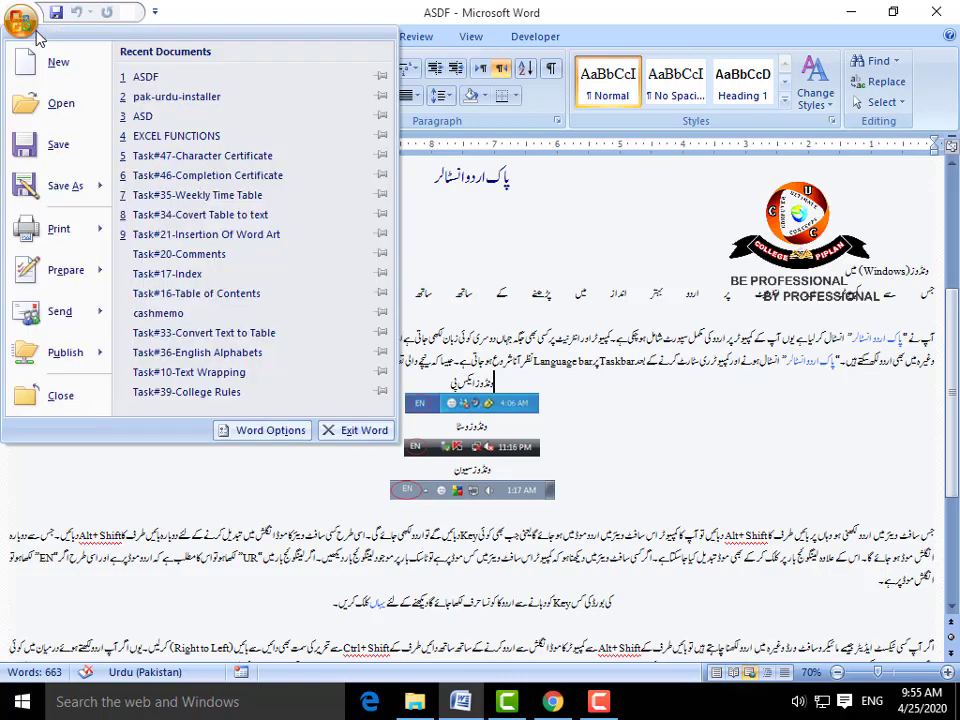
pyautogui.moveTo(65, 205)
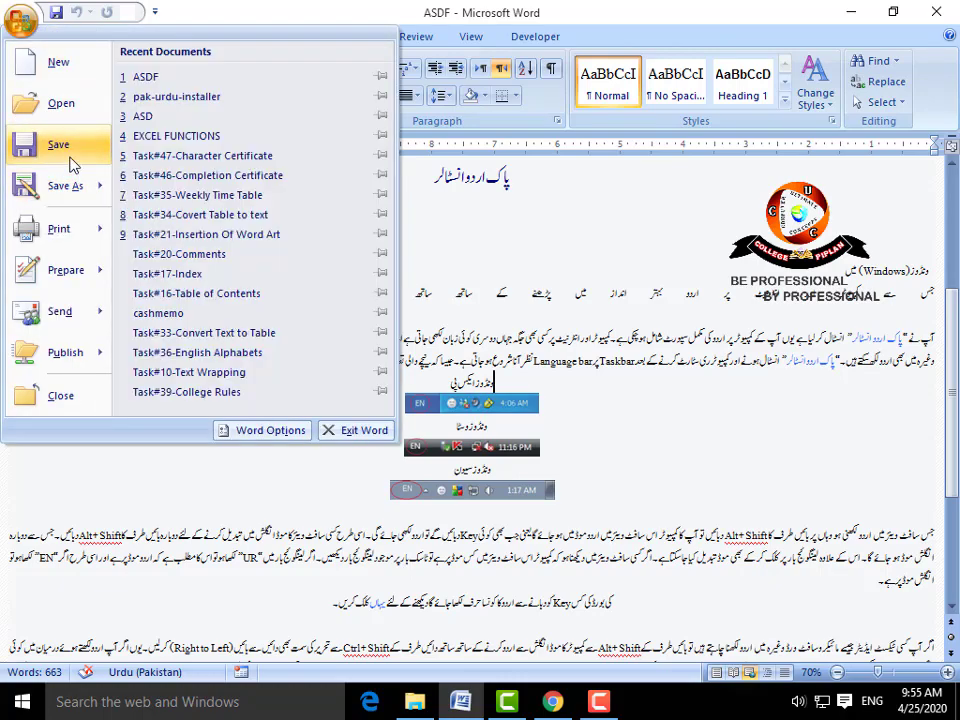
pyautogui.click(65, 186)
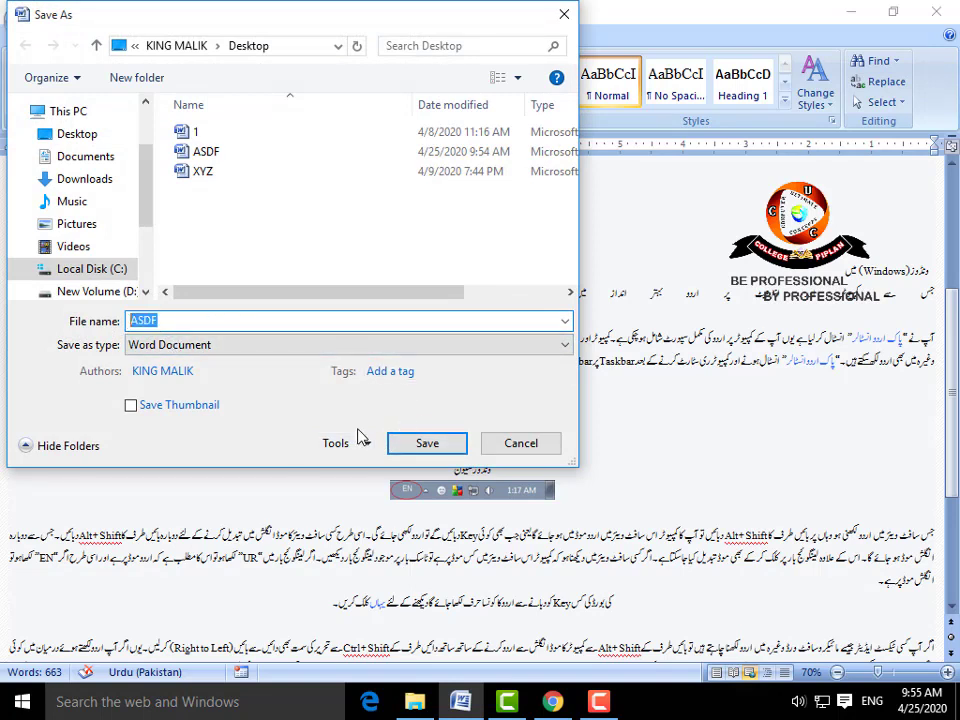
pyautogui.write('GVGVG')
pyautogui.click(540, 347)
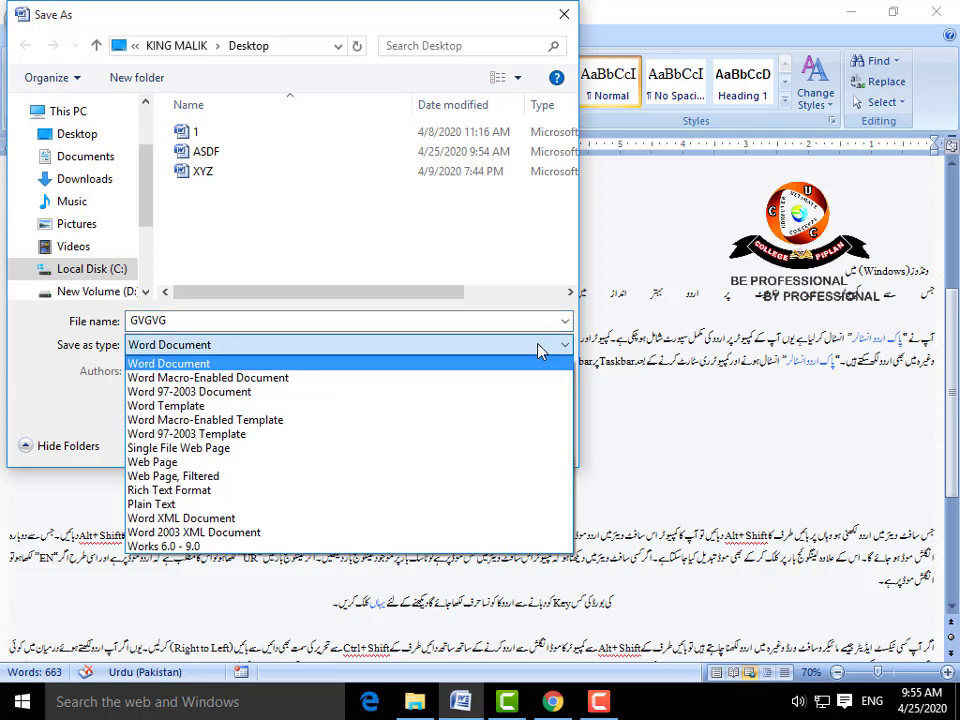
pyautogui.click(503, 463)
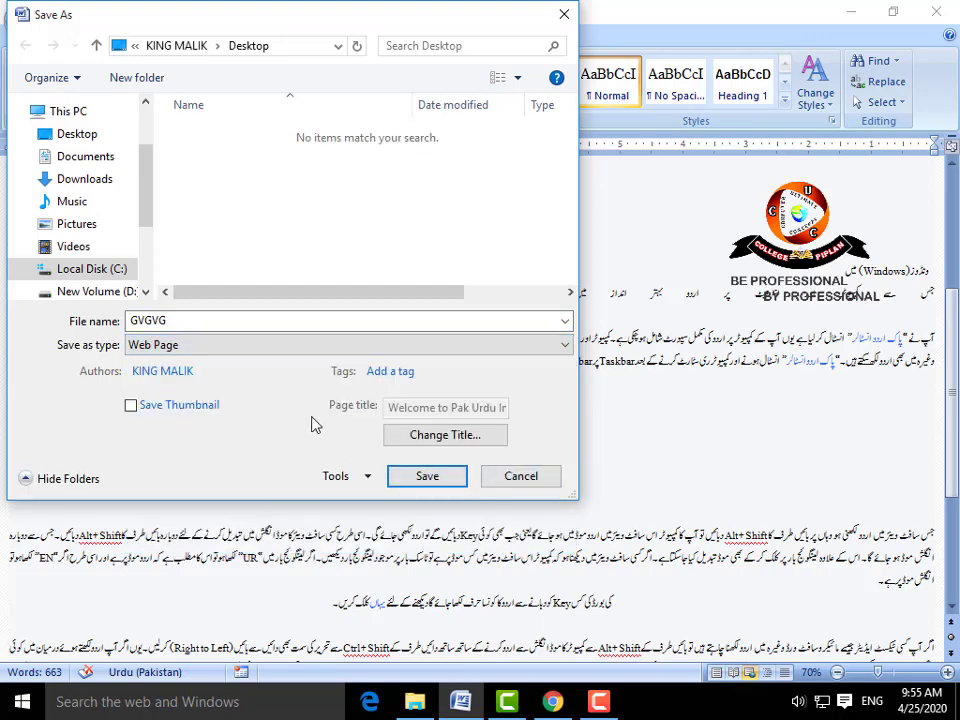
pyautogui.click(425, 478)
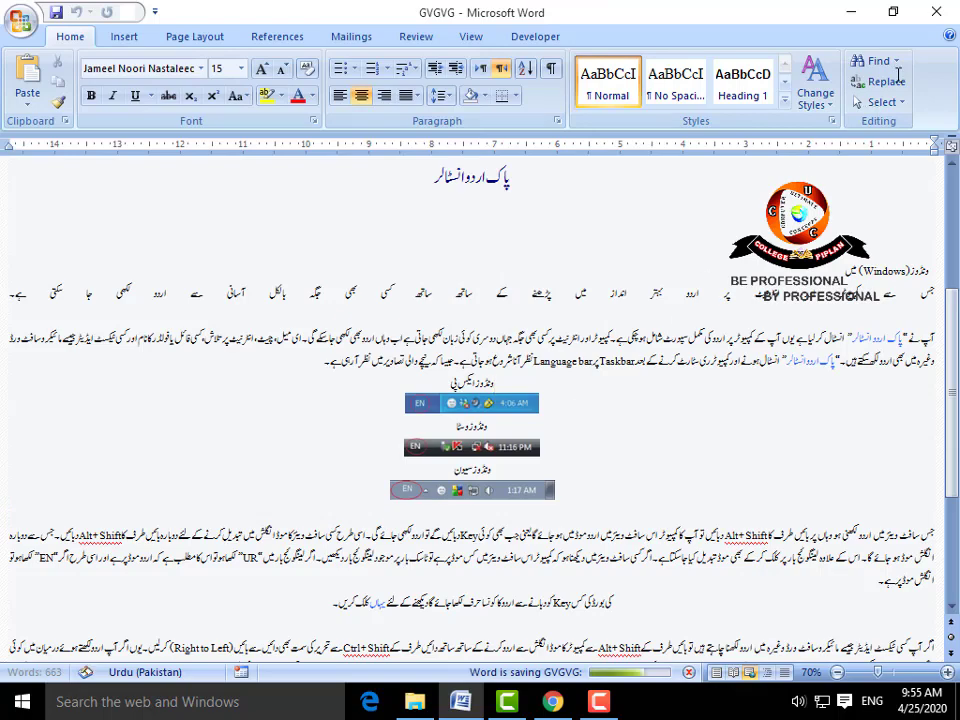
# Step: Close Word and open the GVGVG web page from the desktop in Chrome
pyautogui.click(936, 13)
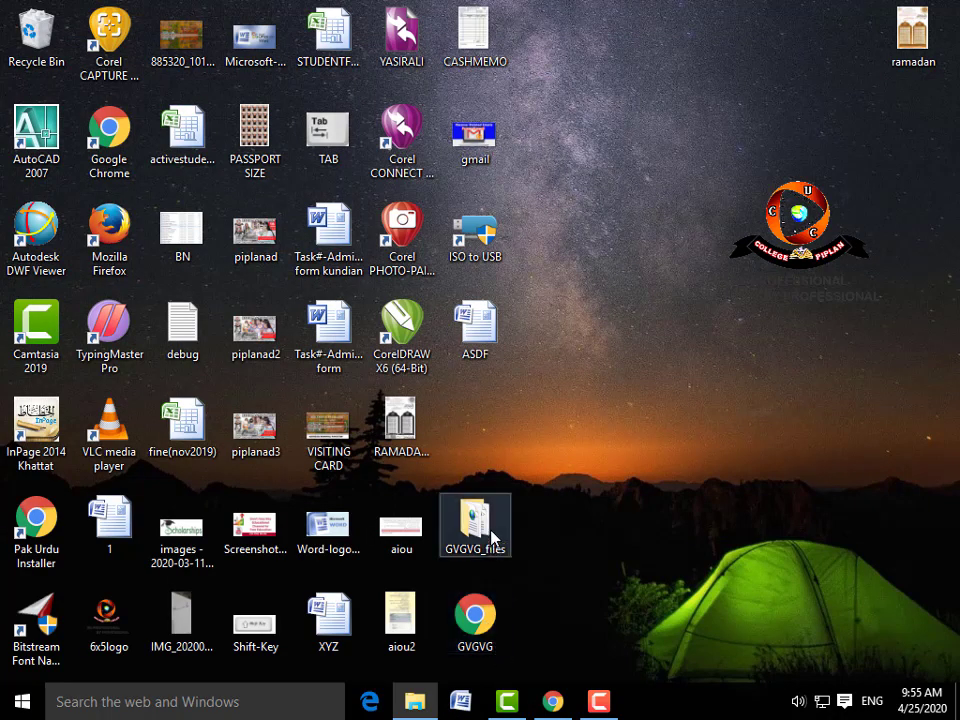
pyautogui.doubleClick(475, 615)
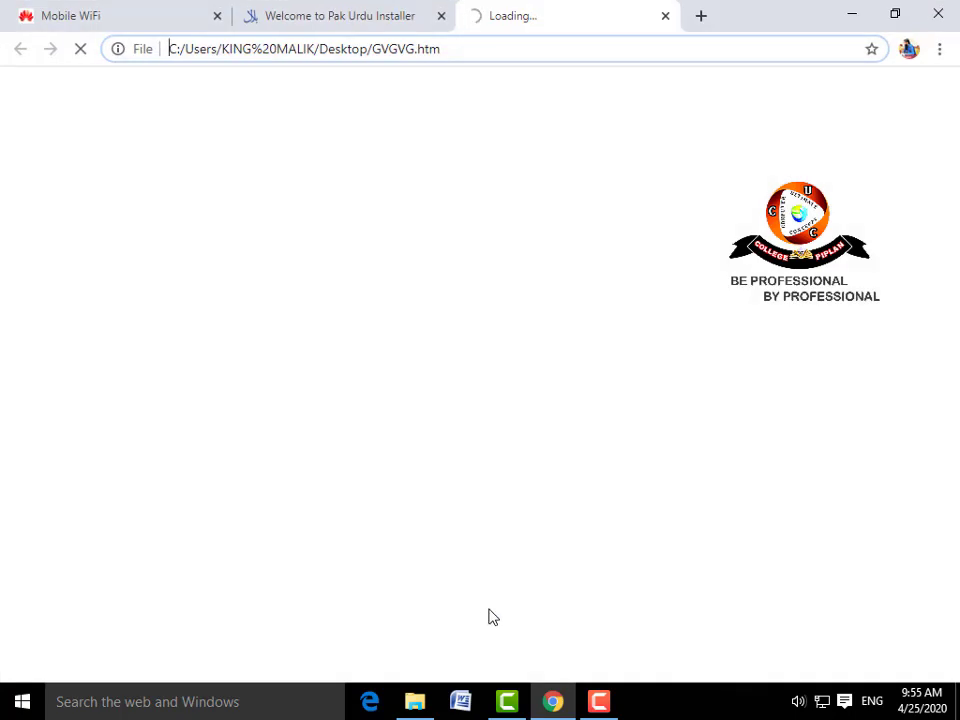
# Step: Close the duplicate Pak Urdu Installer tab and scroll through the rendered GVGVG page
pyautogui.click(441, 16)
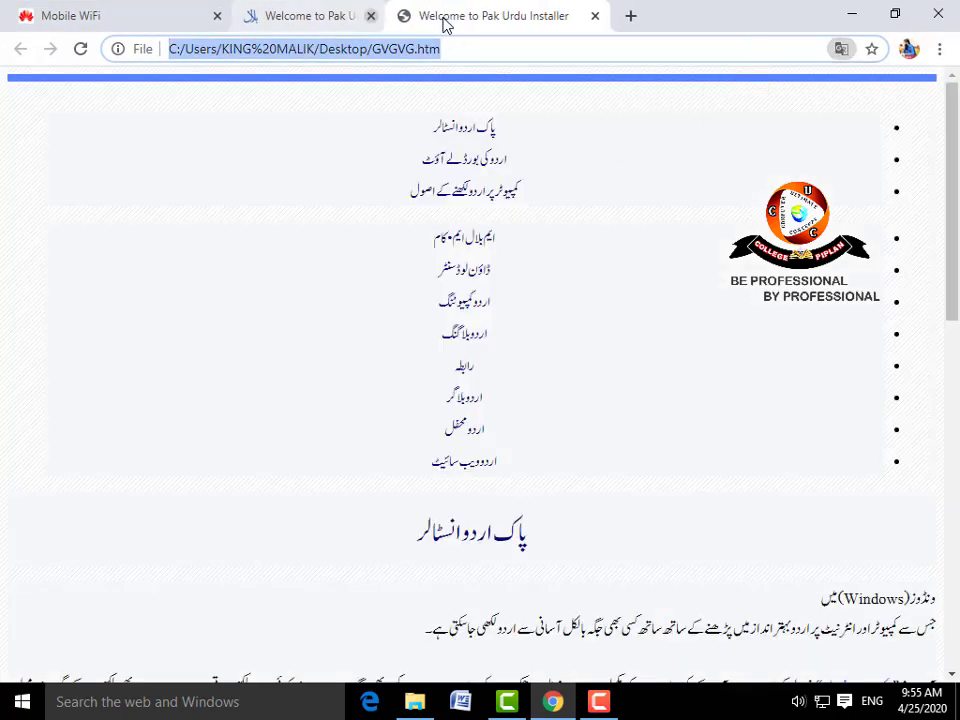
pyautogui.scroll(-3, 563, 420)
pyautogui.scroll(-2, 563, 440)
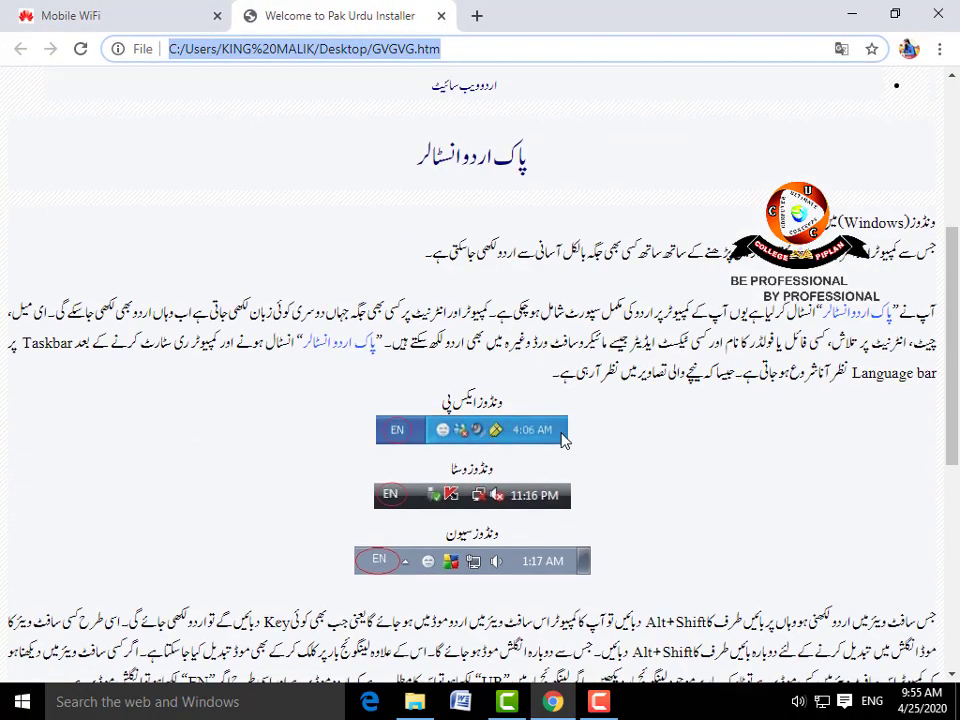
pyautogui.scroll(-1, 545, 450)
pyautogui.scroll(1, 590, 414)
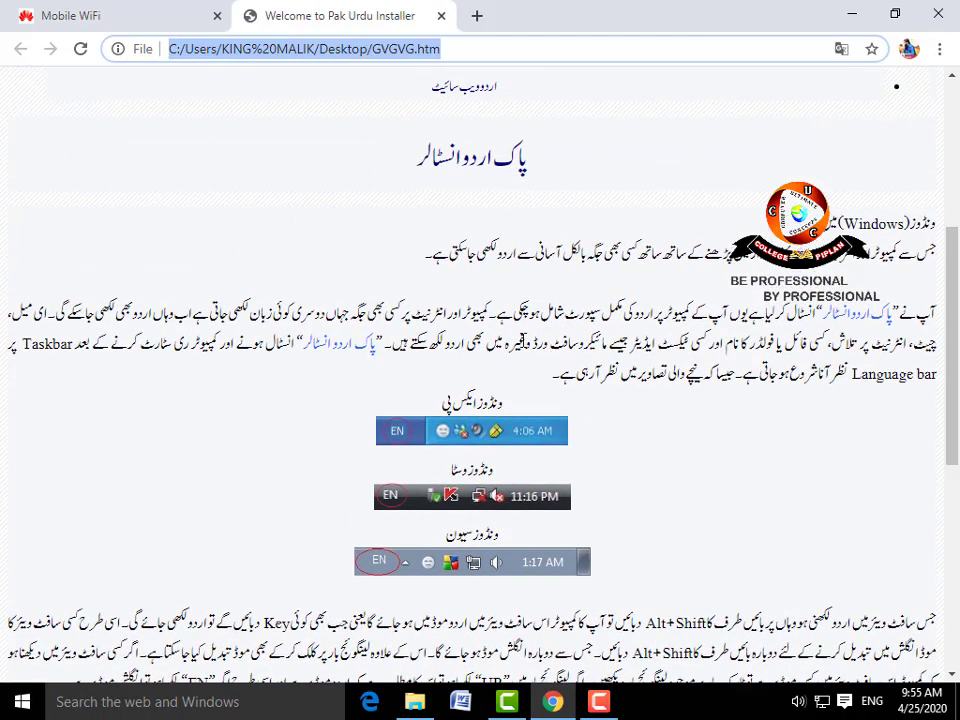
pyautogui.scroll(4, 523, 339)
pyautogui.scroll(4, 523, 339)
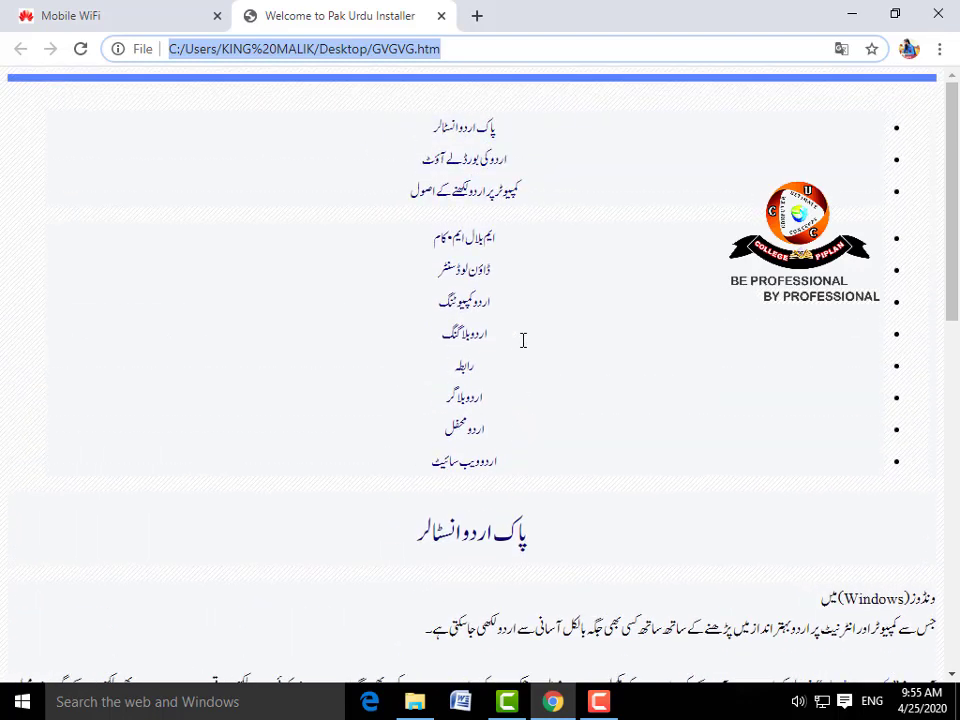
pyautogui.click(563, 301)
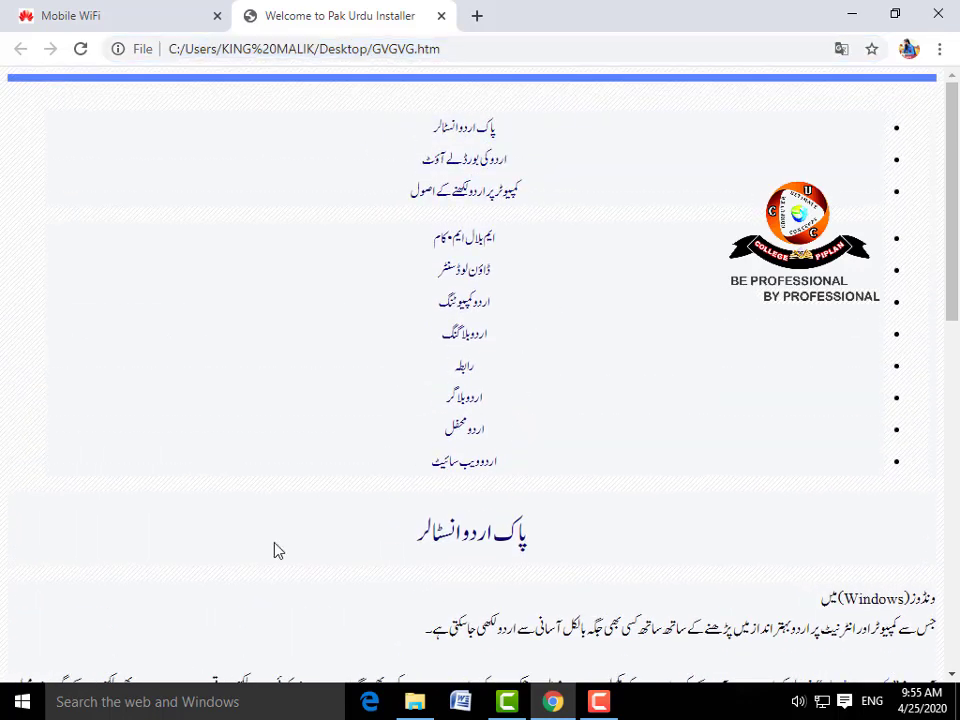
# Step: View the GVGVG page's HTML source with Ctrl+U and scroll through it
pyautogui.hotkey('ctrl', 'u')
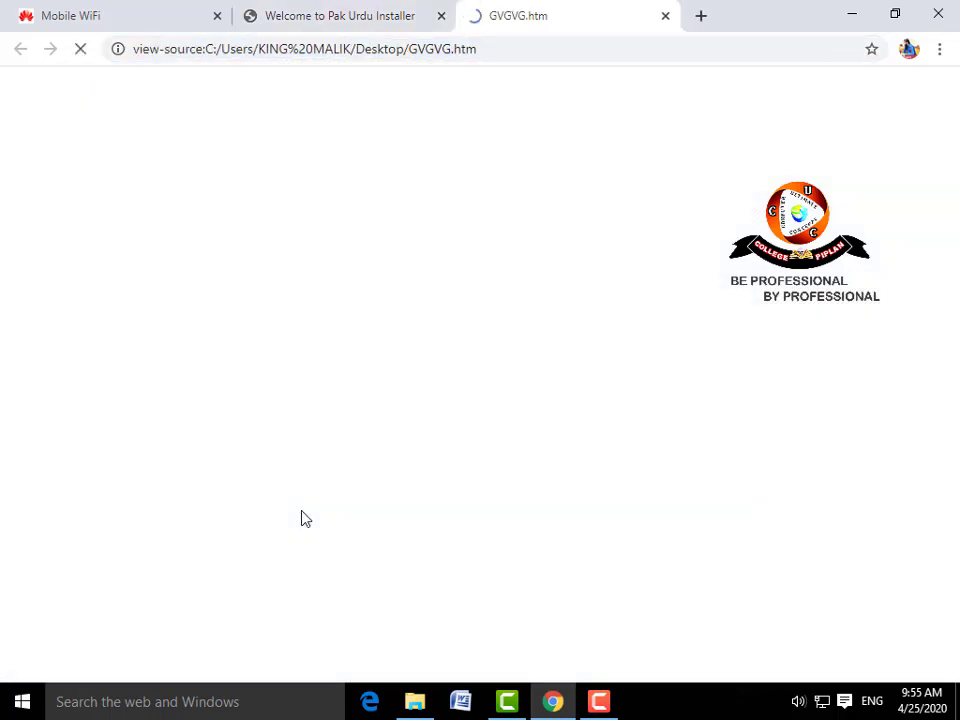
pyautogui.scroll(-4, 306, 516)
pyautogui.scroll(-5, 306, 516)
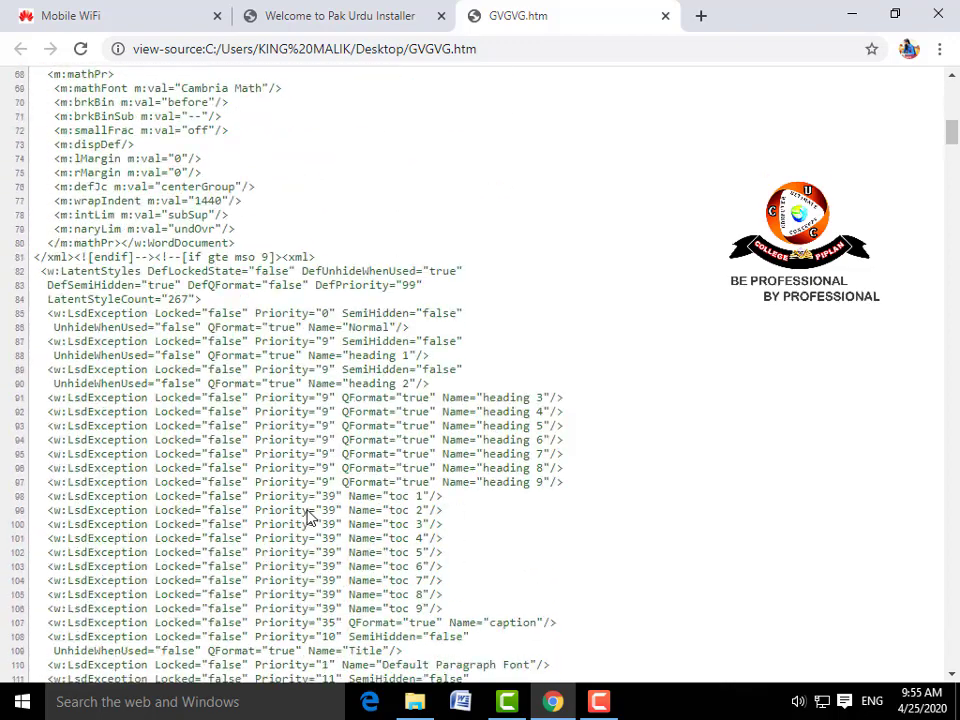
# Step: Close the source view and the GVGVG page tab
pyautogui.click(662, 16)
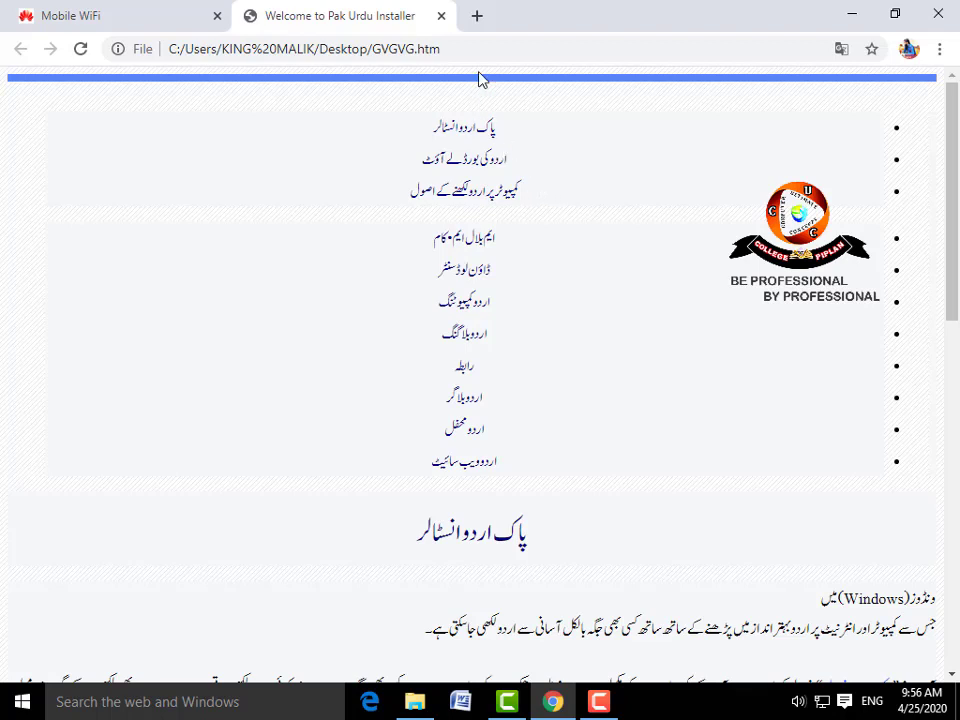
pyautogui.click(441, 16)
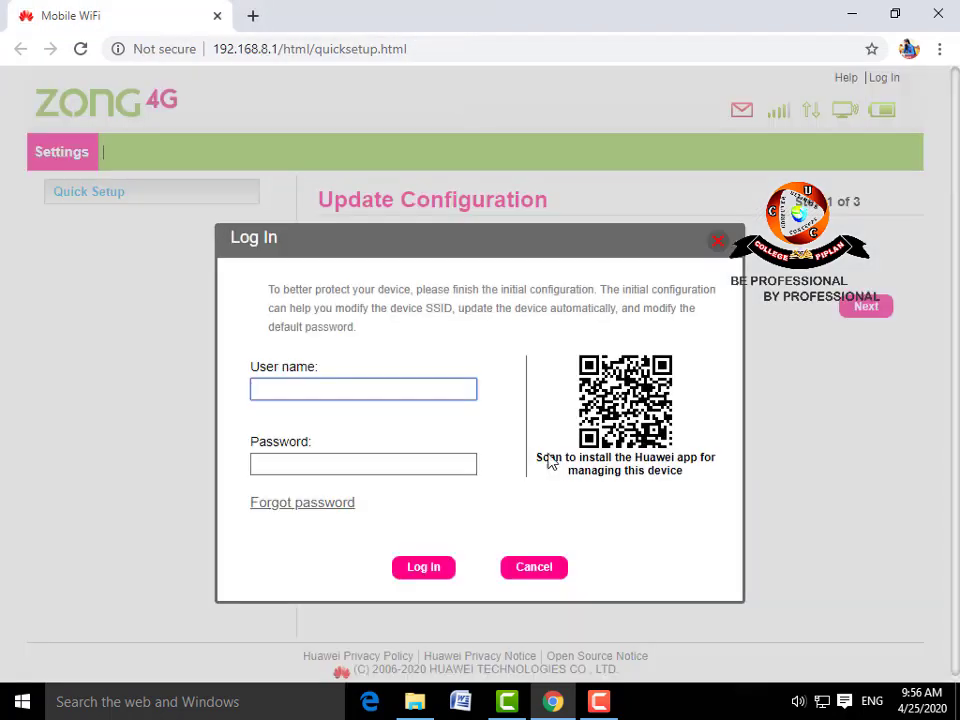